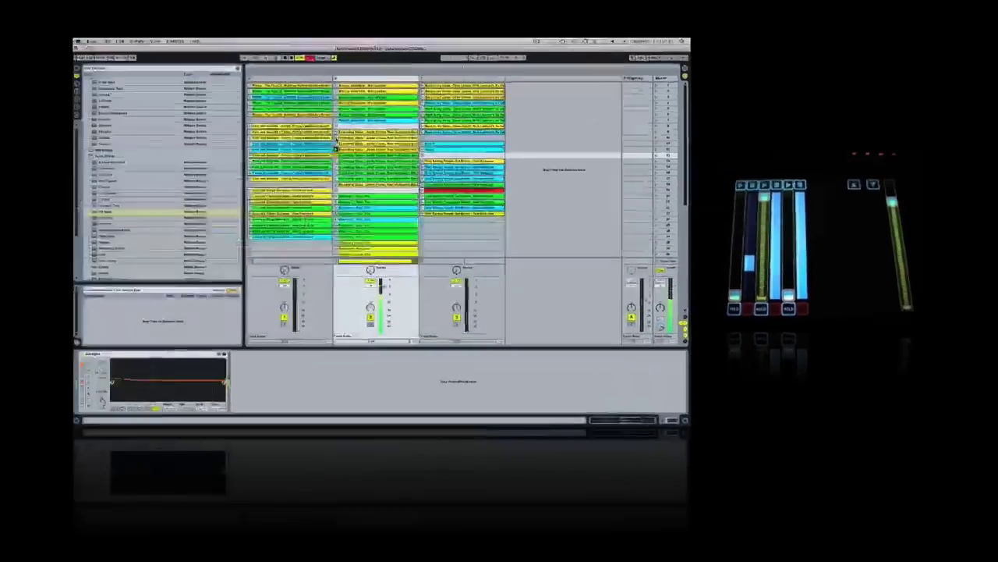
# Switch to JazzEditor, add a MultiSlider about 55 wide and 537 high beside the last blue slider, and colour it green.
pyautogui.press('super+Tab')
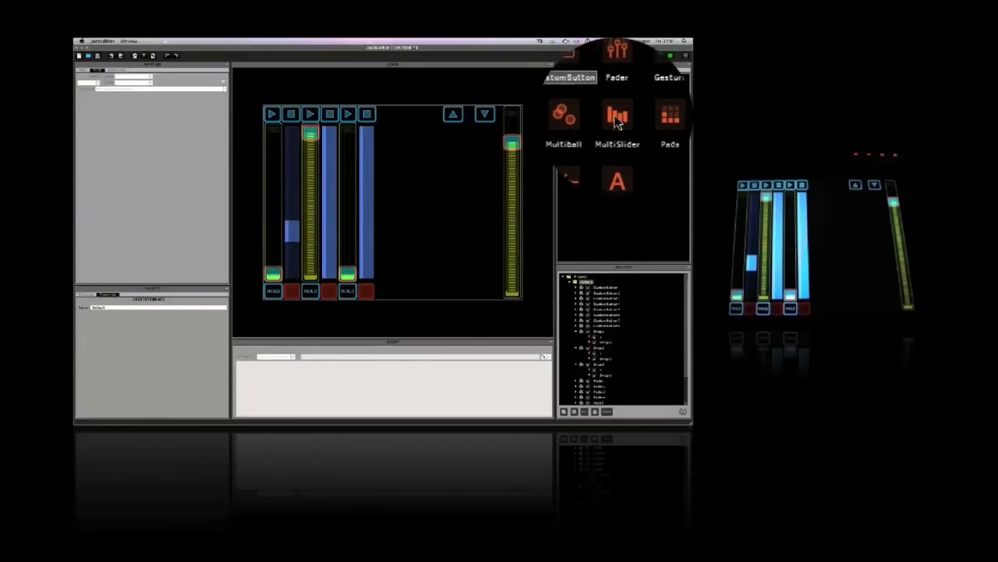
pyautogui.moveTo(621, 109); pyautogui.dragTo(386, 132)
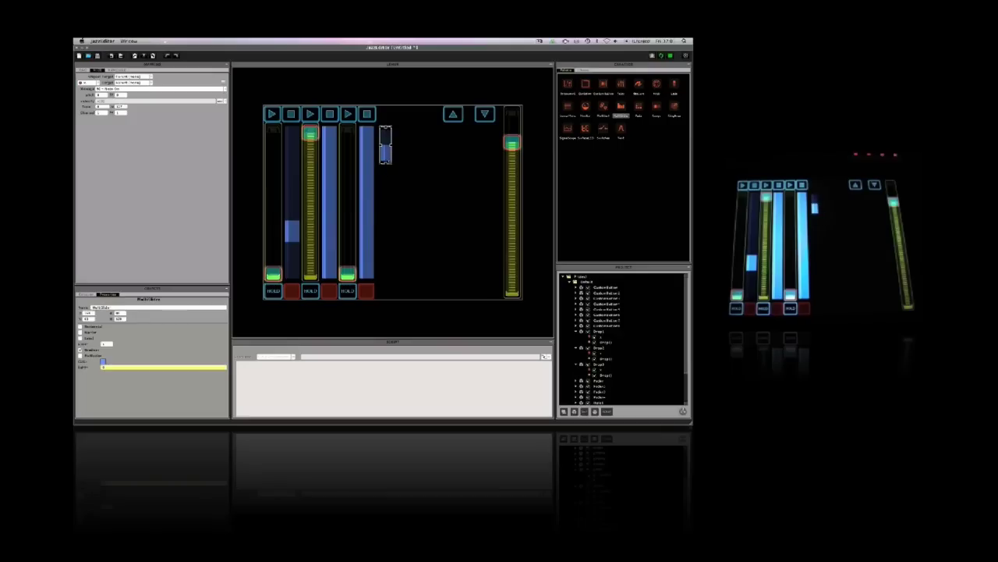
pyautogui.moveTo(391, 164); pyautogui.dragTo(396, 296)
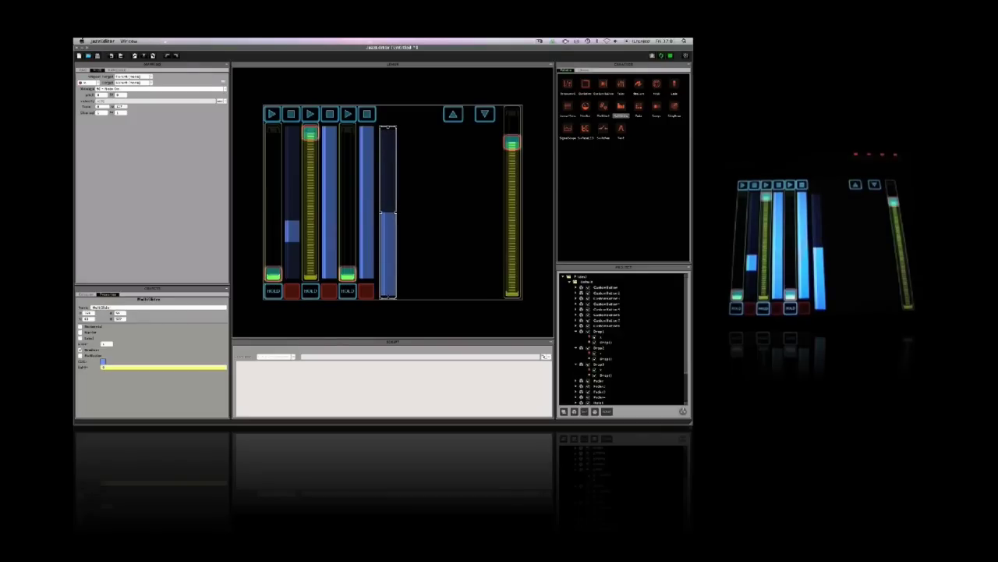
pyautogui.click(102, 361)
pyautogui.click(152, 350)
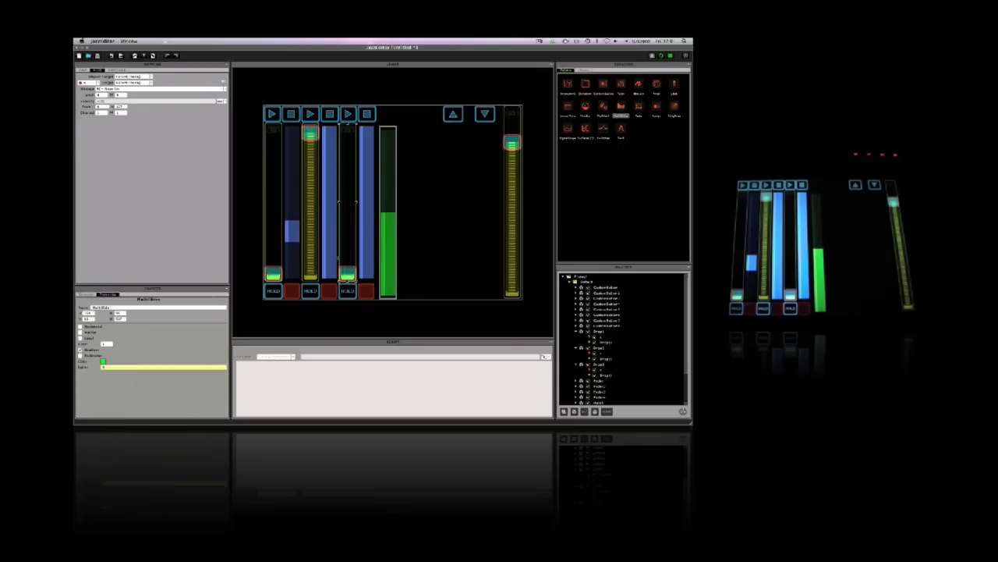
# Make three copies of the green MultiSlider and line them up side by side next to the original.
pyautogui.rightClick(384, 245)
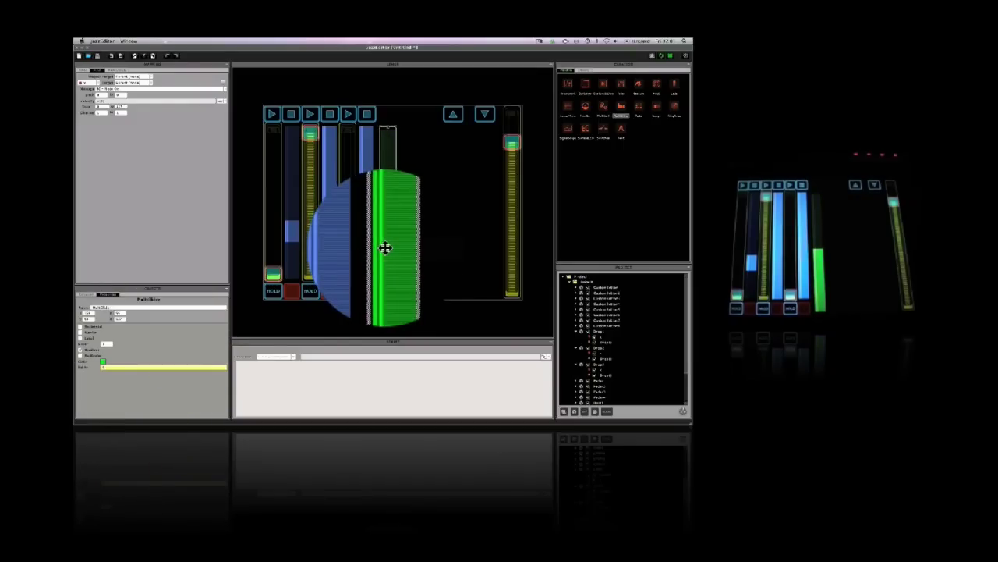
pyautogui.click(390, 262)
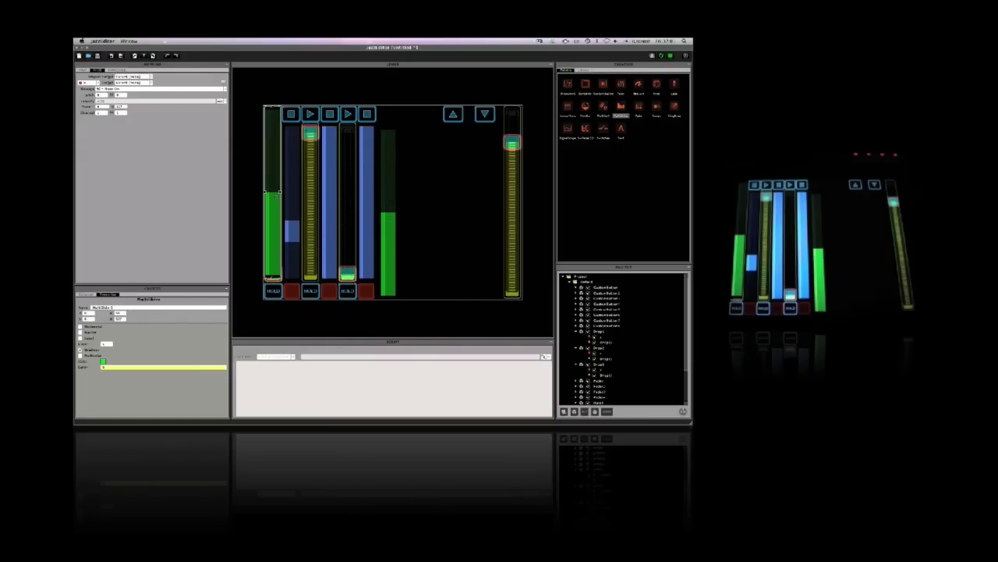
pyautogui.moveTo(390, 207); pyautogui.dragTo(407, 207)
pyautogui.rightClick(407, 204)
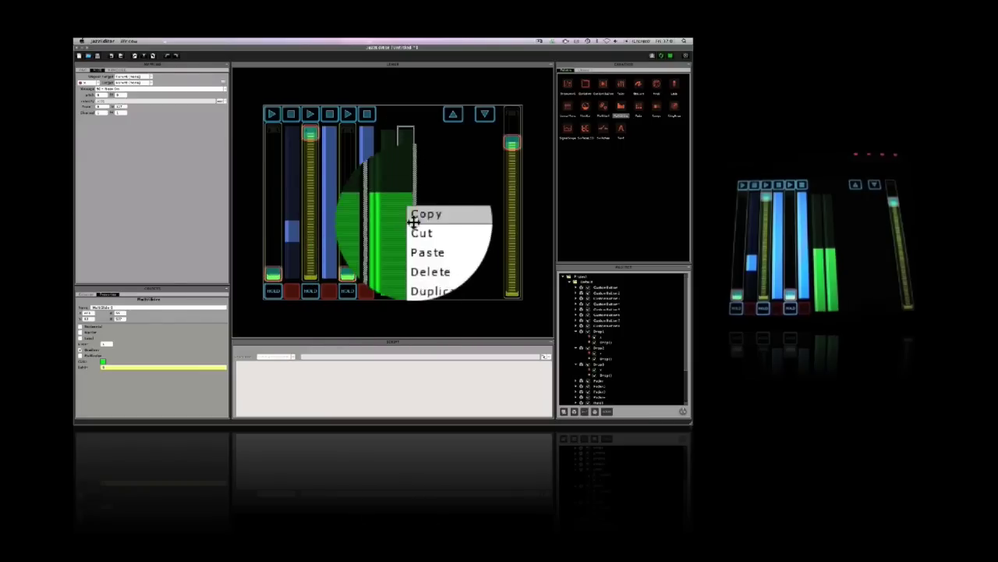
pyautogui.click(418, 232)
pyautogui.moveTo(279, 195); pyautogui.dragTo(429, 215)
pyautogui.rightClick(430, 212)
pyautogui.click(437, 232)
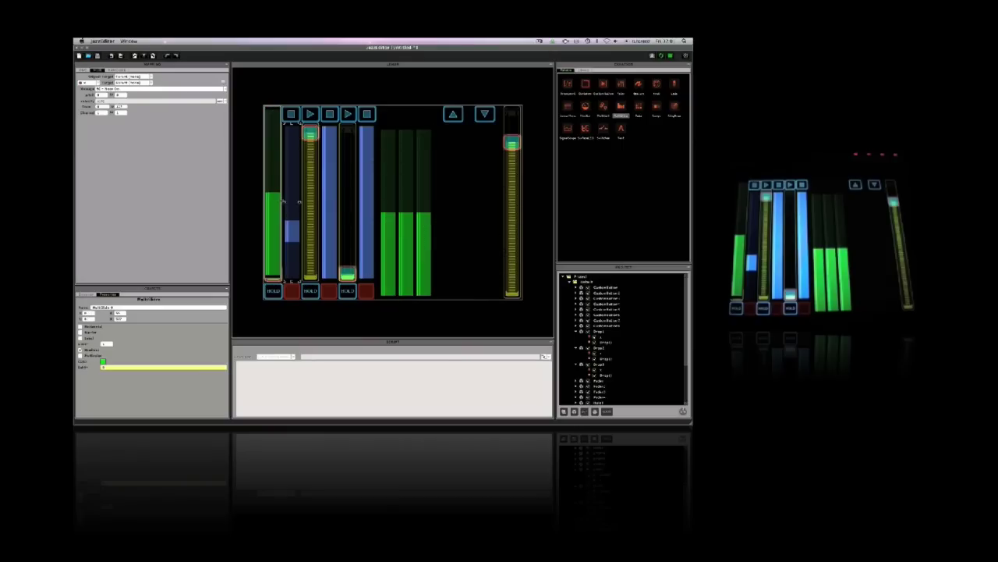
pyautogui.moveTo(273, 207); pyautogui.dragTo(439, 220)
pyautogui.click(407, 225)
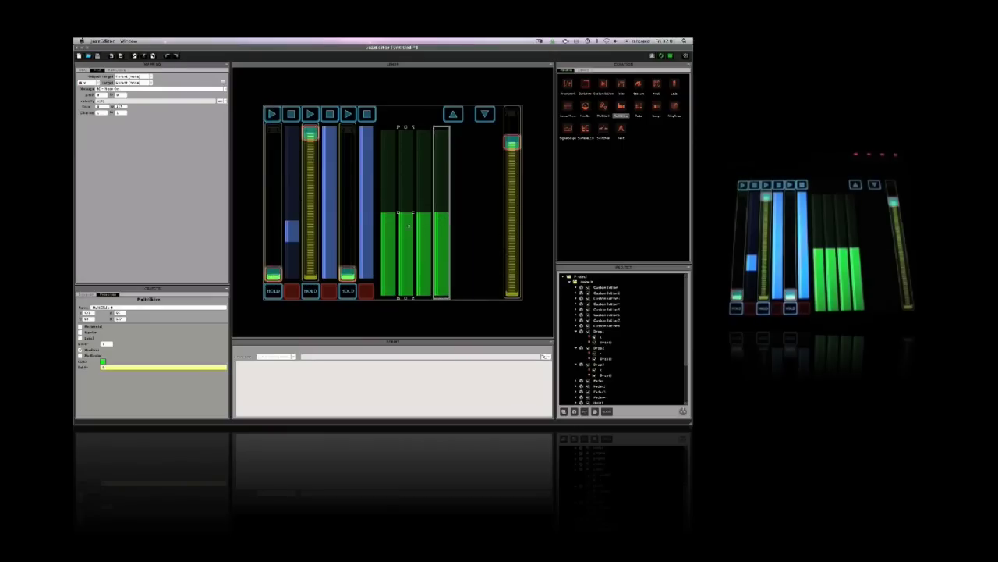
# Paste two more copies of the green MultiSlider and extend the row to six sliders.
pyautogui.rightClick(442, 211)
pyautogui.click(448, 232)
pyautogui.moveTo(273, 226); pyautogui.dragTo(459, 237)
pyautogui.click(419, 228)
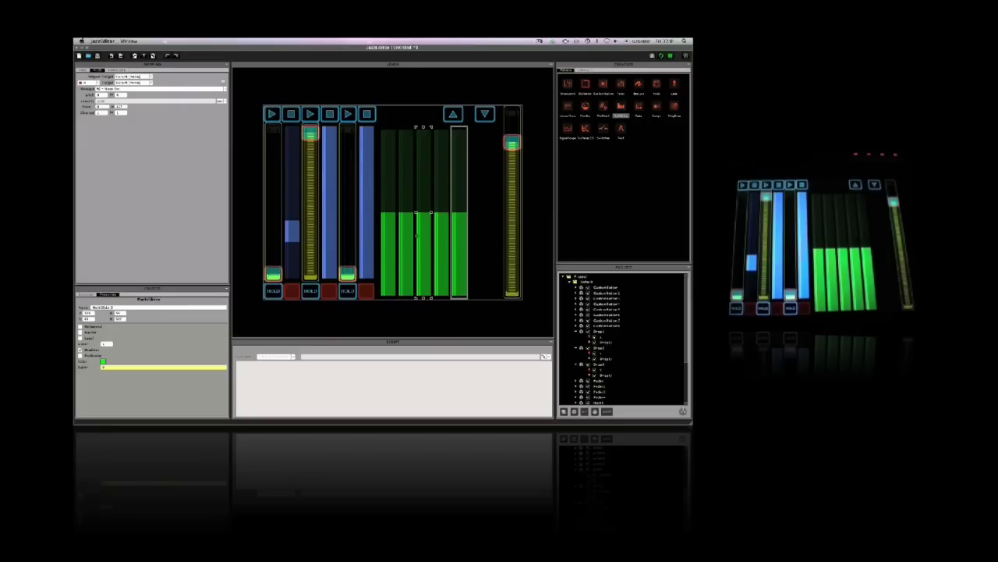
pyautogui.rightClick(452, 238)
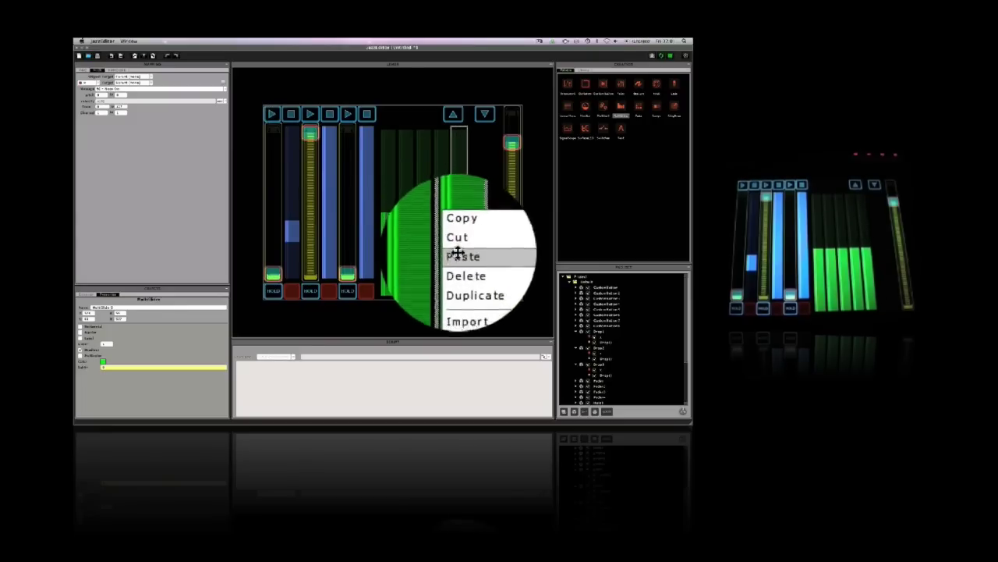
pyautogui.click(458, 253)
pyautogui.moveTo(278, 192); pyautogui.dragTo(483, 213)
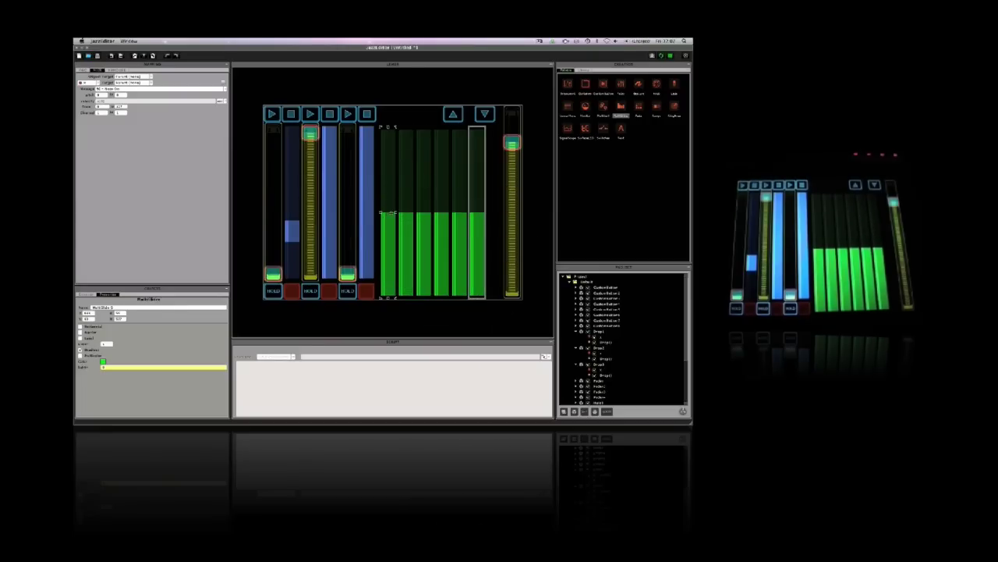
# Name the first two green sliders HPQ1 and LPQ1 and turn on their labels.
pyautogui.click(393, 212)
pyautogui.moveTo(181, 230); pyautogui.dragTo(119, 232)
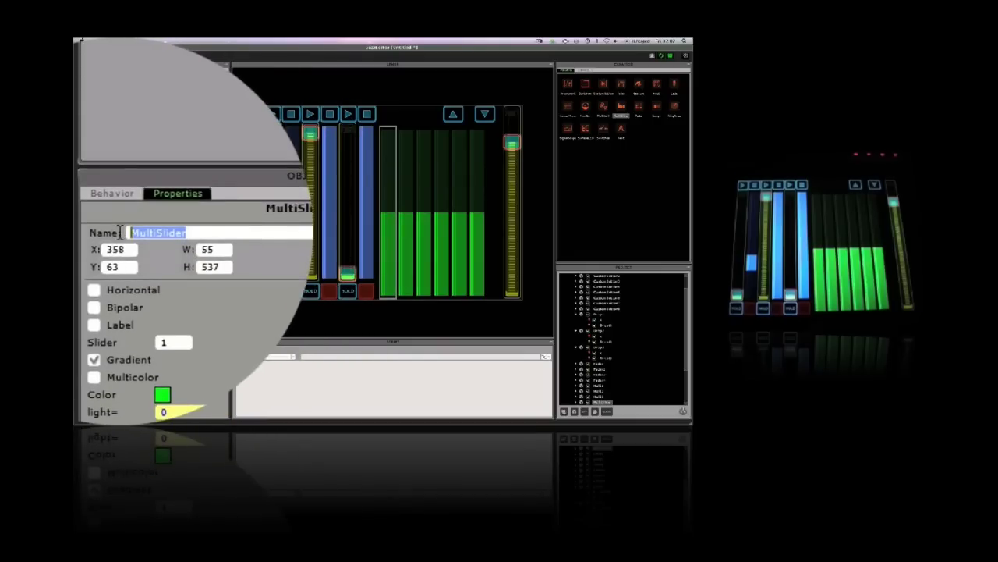
pyautogui.write('HPQ1')
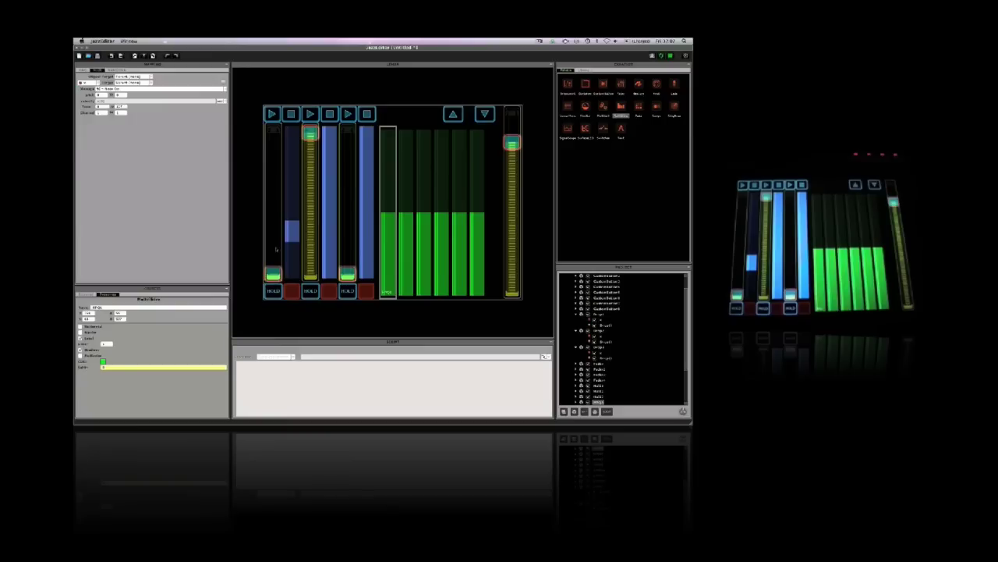
pyautogui.click(402, 203)
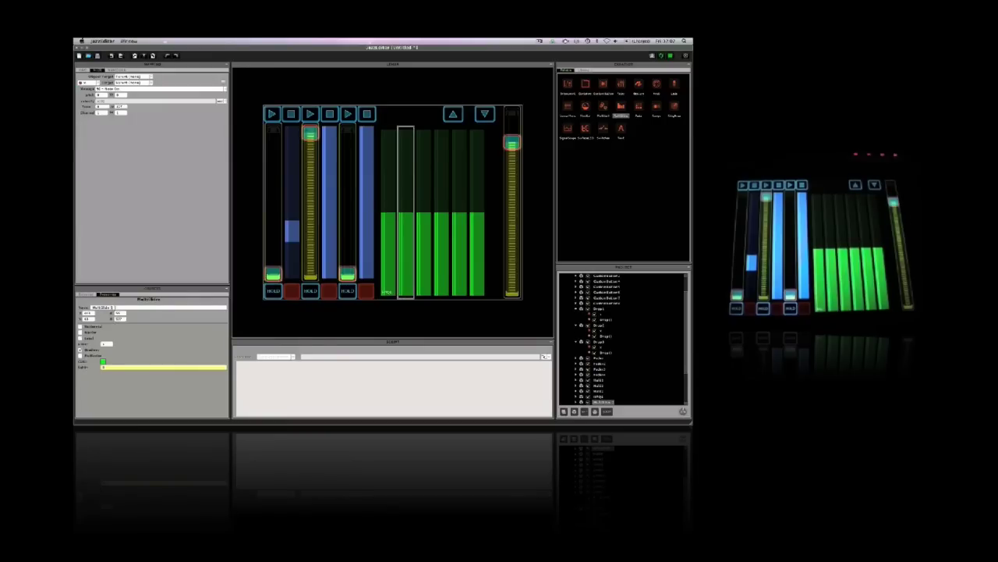
pyautogui.doubleClick(93, 308)
pyautogui.write('LPQ1')
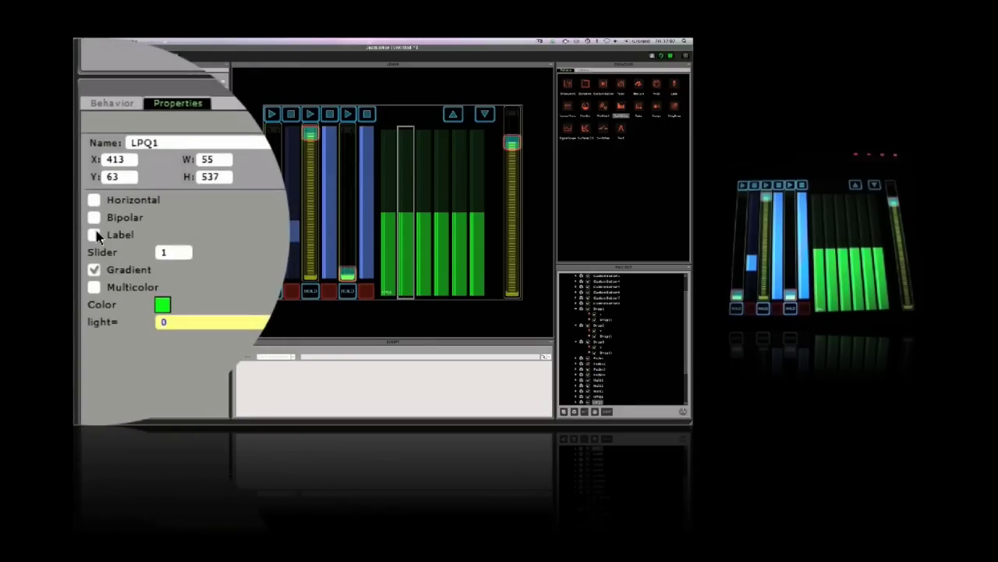
pyautogui.click(93, 322)
# Name the third green slider HPQ2 and the fourth as its matching LPQ slider, with both labels turned on.
pyautogui.click(427, 229)
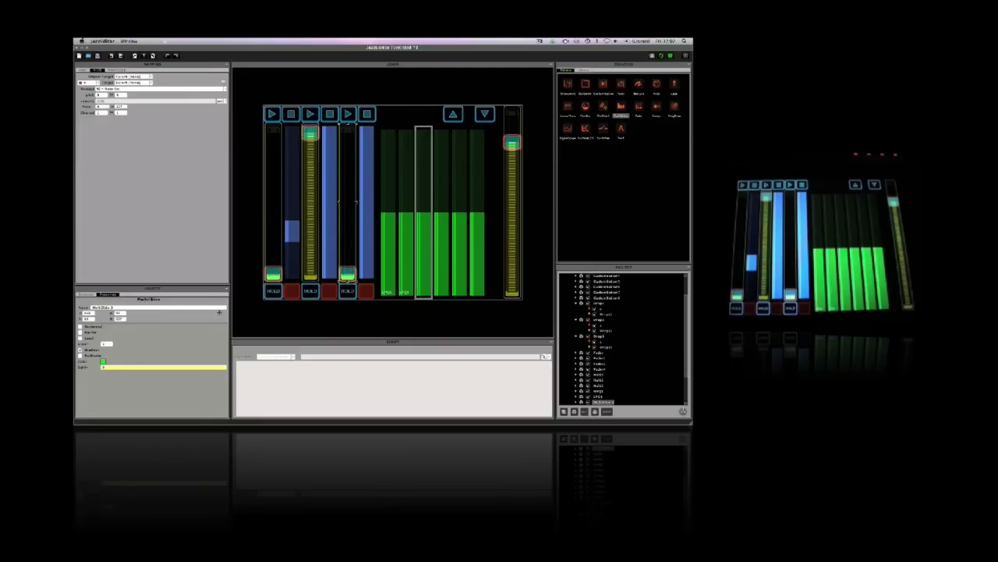
pyautogui.doubleClick(93, 307)
pyautogui.write('HPQ2')
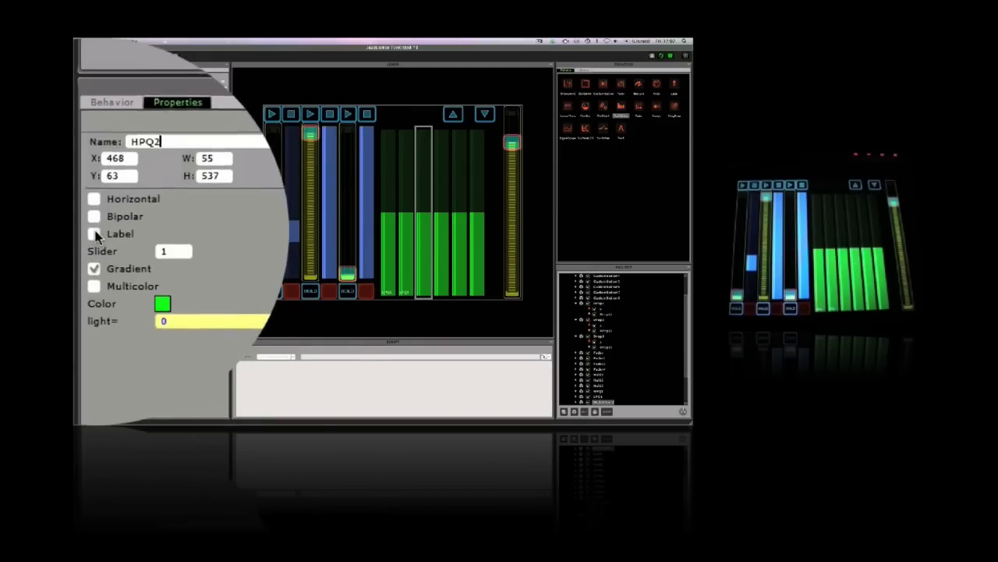
pyautogui.click(93, 325)
pyautogui.click(442, 226)
pyautogui.doubleClick(113, 233)
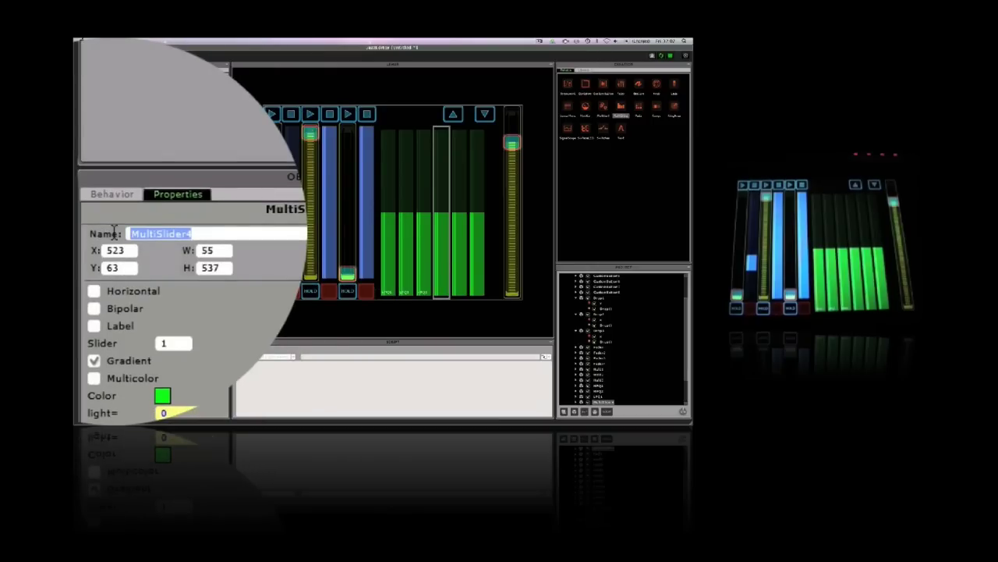
pyautogui.write('LPQ1')
# Name the fifth and sixth green sliders HPQ3 and LPQ3 and turn on their labels.
pyautogui.click(456, 206)
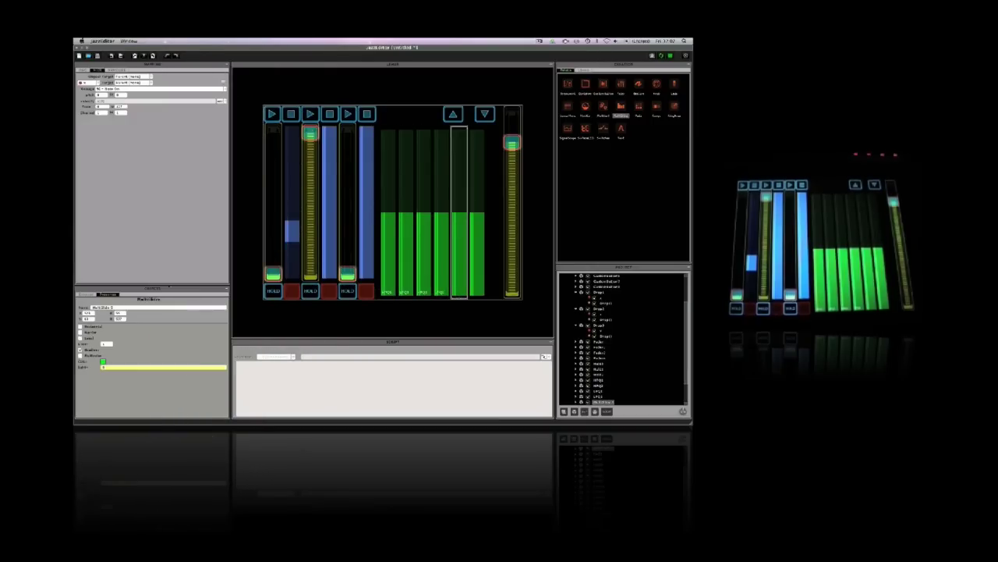
pyautogui.doubleClick(93, 306)
pyautogui.write('HPQ3')
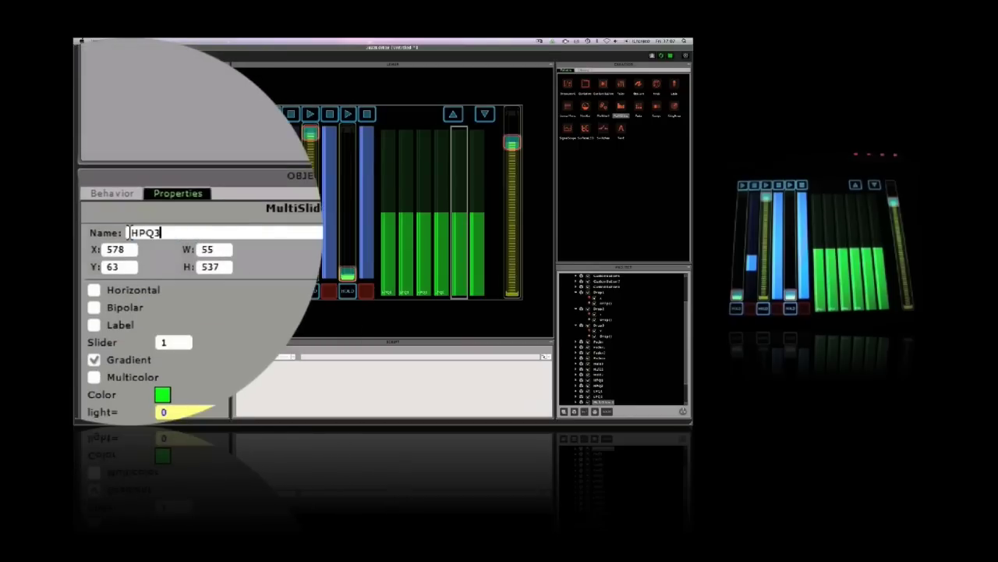
pyautogui.click(478, 245)
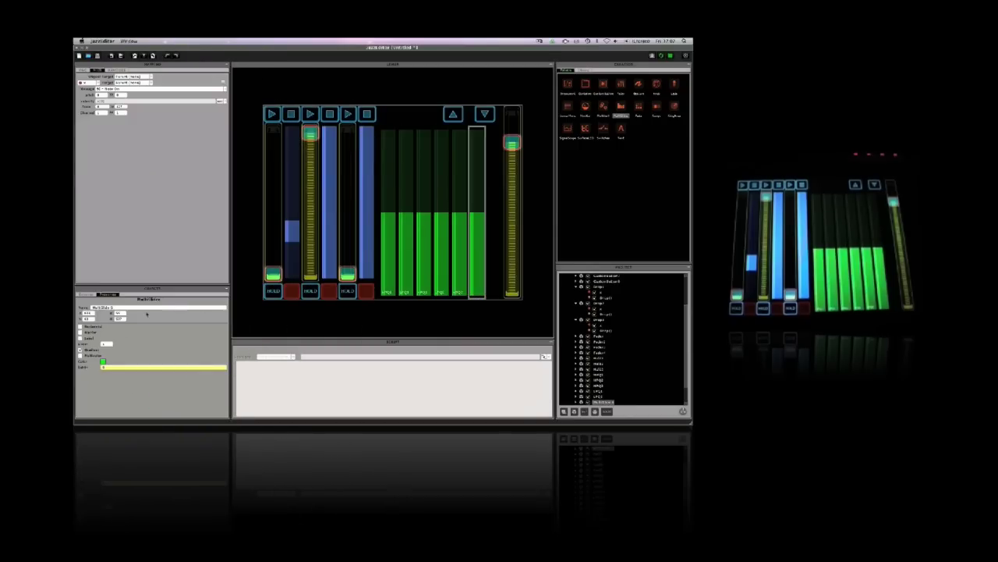
pyautogui.doubleClick(94, 306)
pyautogui.write('LPQ3')
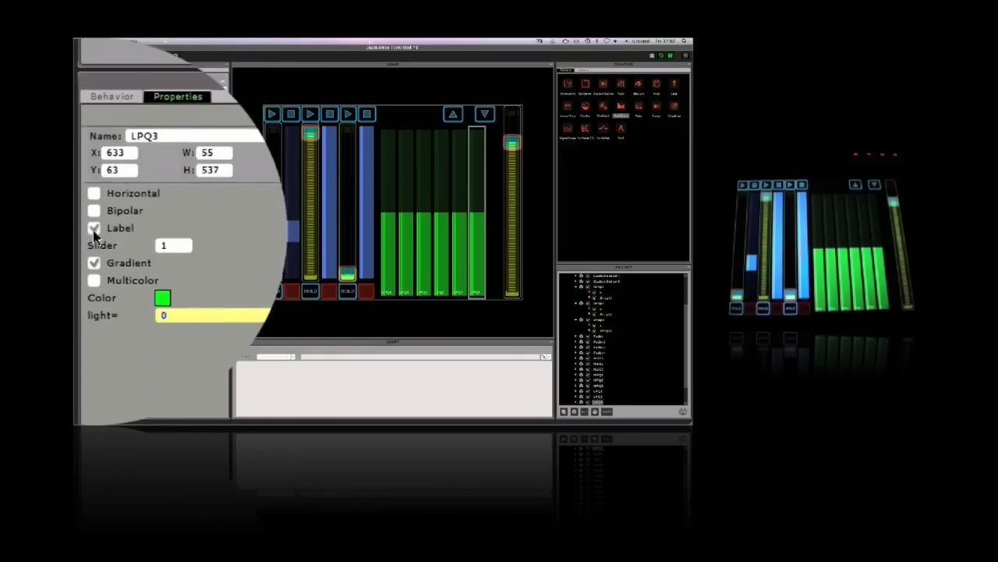
# Enable the Physic behavior on the HPQ1 slider and set its height to 0.
pyautogui.click(387, 222)
pyautogui.click(86, 298)
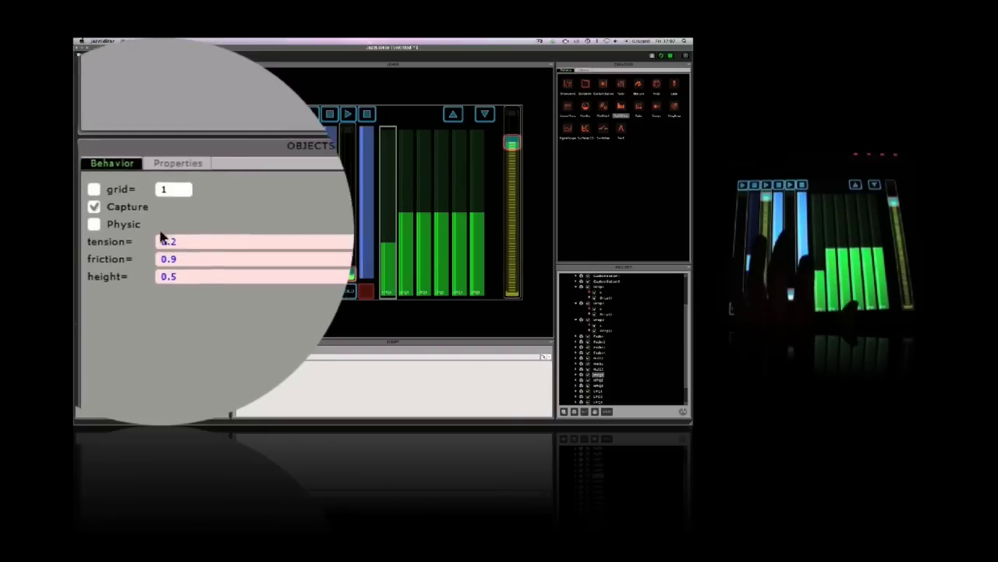
pyautogui.click(93, 234)
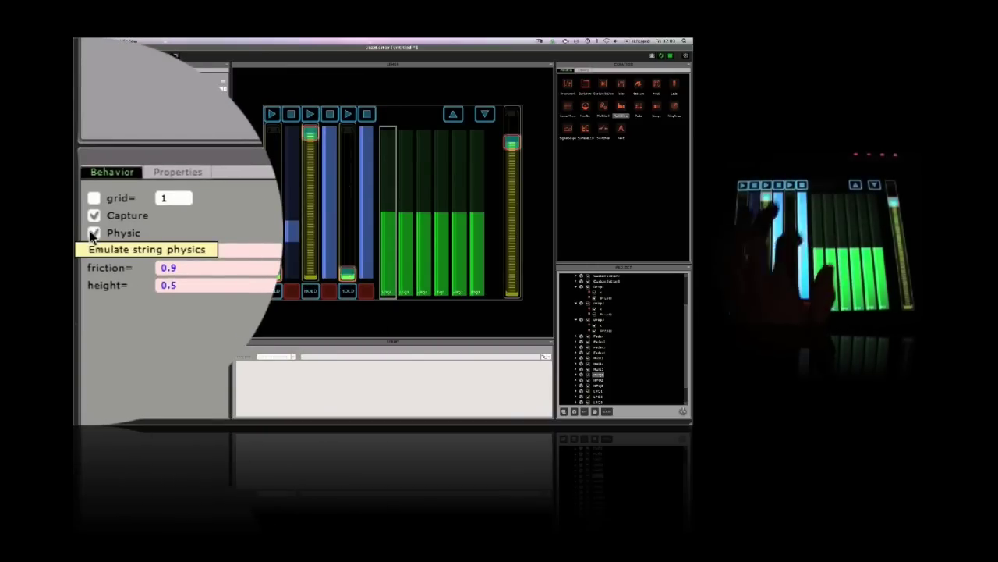
pyautogui.moveTo(188, 230); pyautogui.dragTo(152, 232)
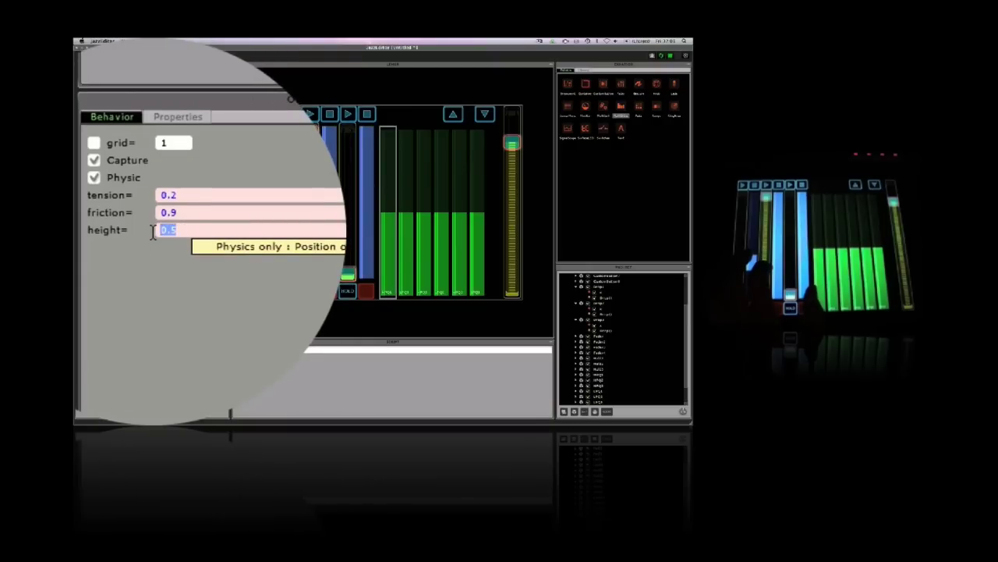
pyautogui.write('0')
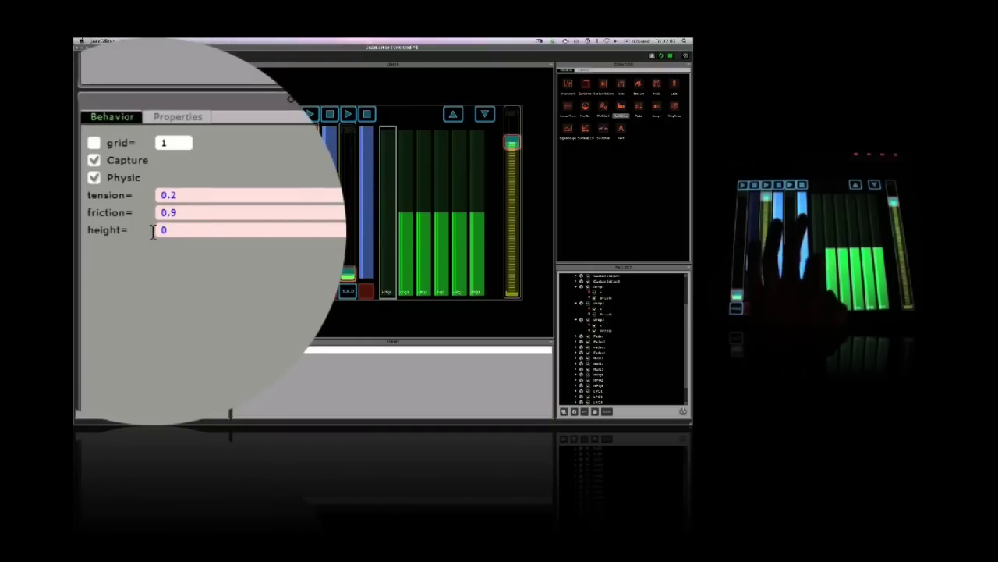
# Set the tension to 0.1 on the second, third and fourth green sliders.
pyautogui.click(192, 226)
pyautogui.press('BackSpace')
pyautogui.write('1')
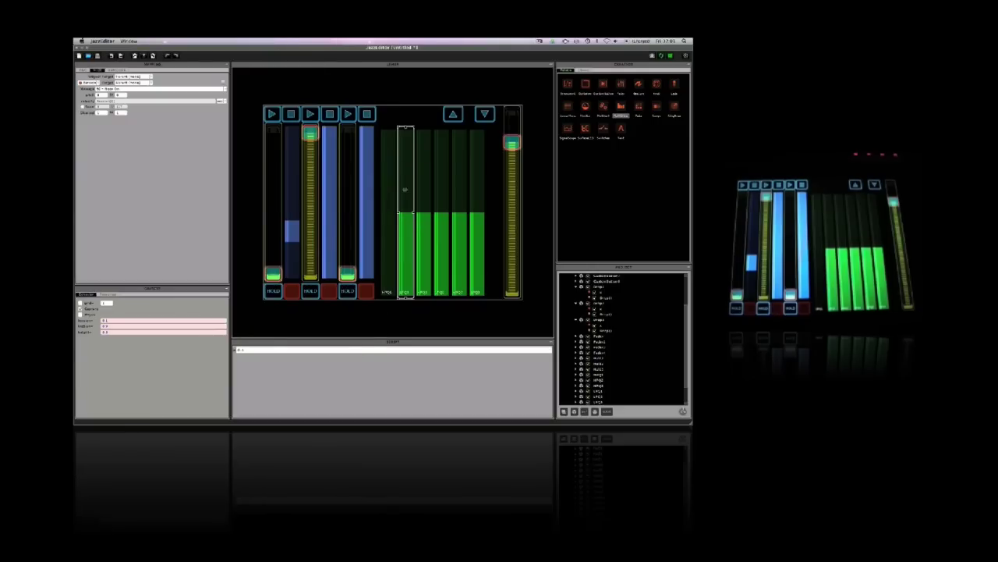
pyautogui.click(423, 191)
pyautogui.click(109, 320)
pyautogui.press('BackSpace')
pyautogui.write('1')
pyautogui.click(441, 181)
pyautogui.click(130, 320)
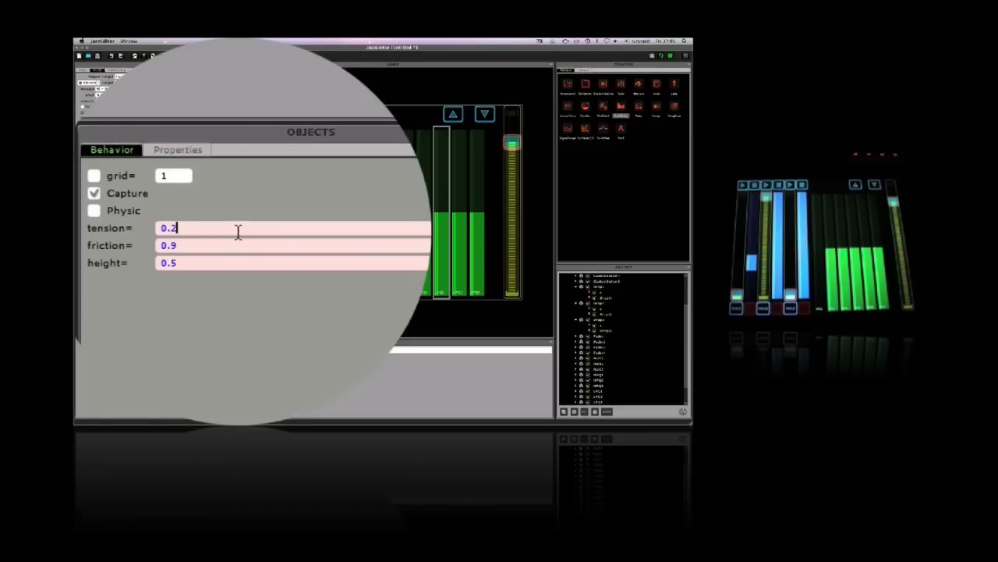
pyautogui.press('BackSpace')
pyautogui.write('1')
pyautogui.press('Return')
# Set the tension to 0.1 on the fifth and sixth green sliders, HPQ3 and LPQ3.
pyautogui.click(454, 265)
pyautogui.click(109, 321)
pyautogui.press('Right')
pyautogui.press('Right')
pyautogui.press('Right')
pyautogui.press('BackSpace')
pyautogui.write('1')
pyautogui.click(474, 227)
pyautogui.click(115, 320)
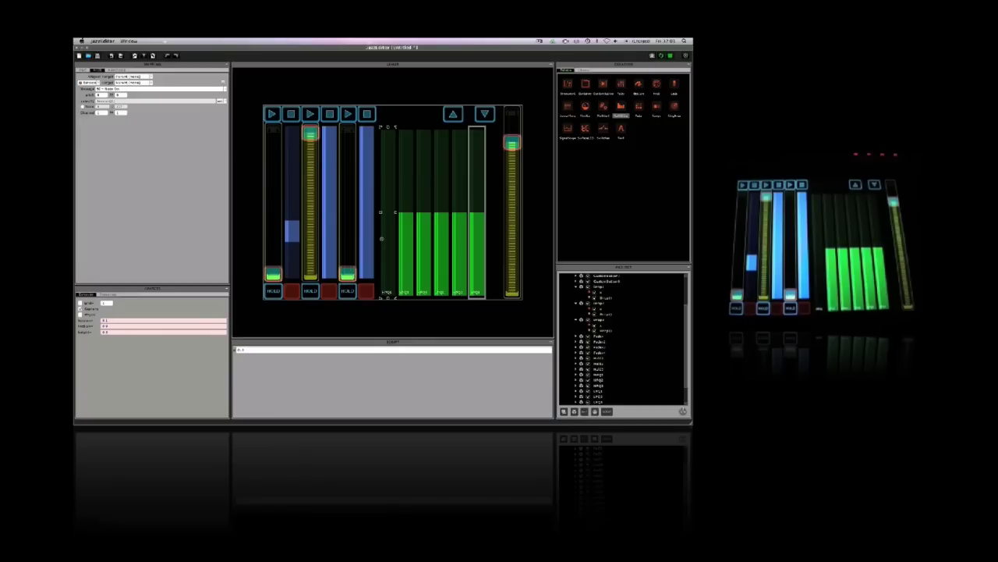
# Add a tall CustomButton about 48 wide and 526 high between the last green slider and the yellow fader.
pyautogui.click(382, 240)
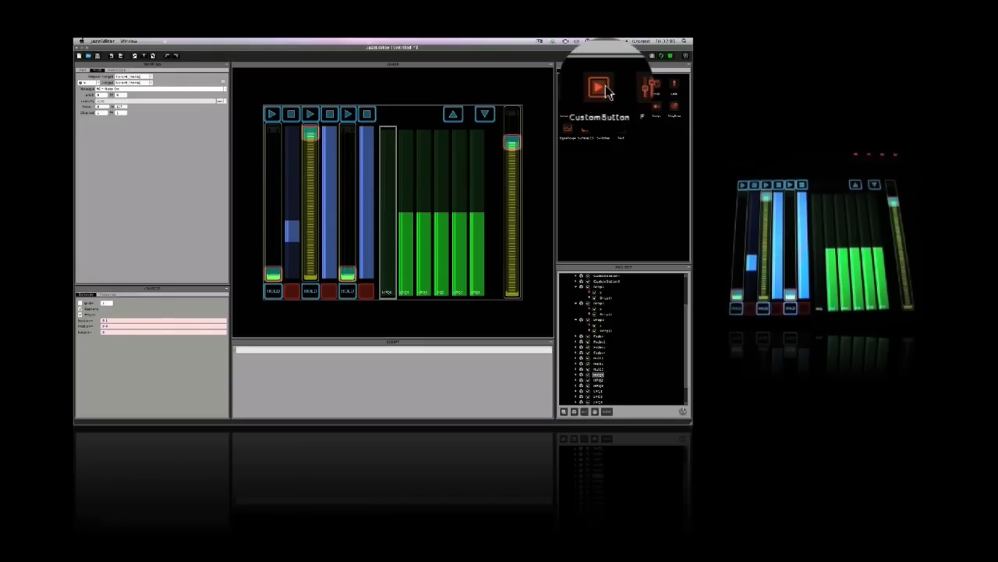
pyautogui.moveTo(605, 85); pyautogui.dragTo(501, 294)
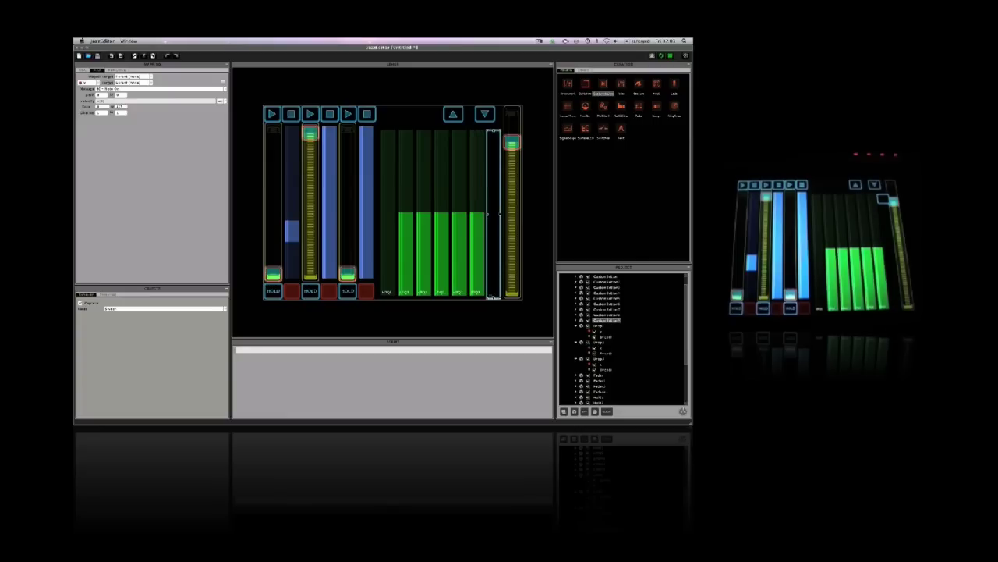
# Give the new button a circle as Style Off and a cross as Style On, and name it STICK.
pyautogui.click(106, 294)
pyautogui.click(107, 334)
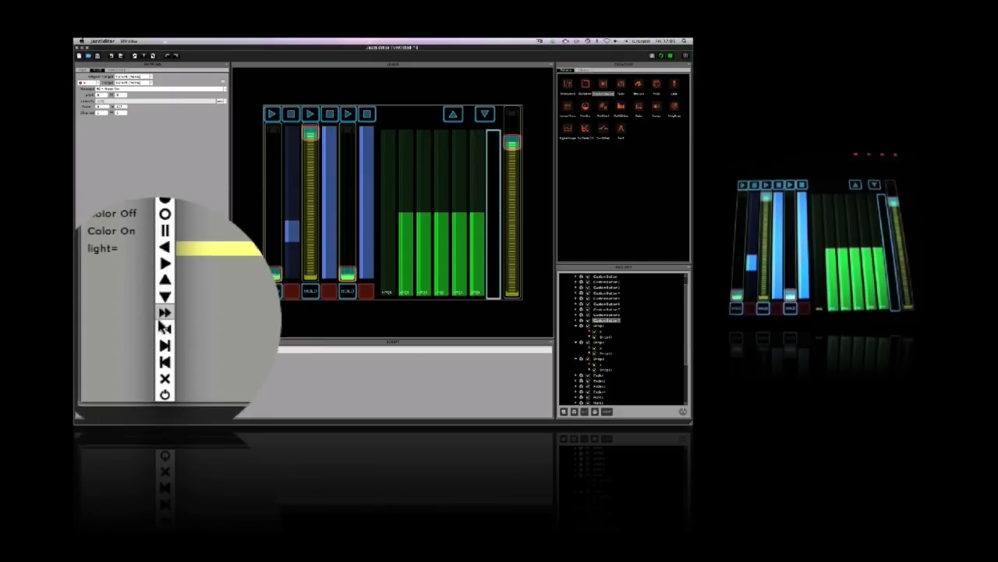
pyautogui.click(165, 328)
pyautogui.click(166, 307)
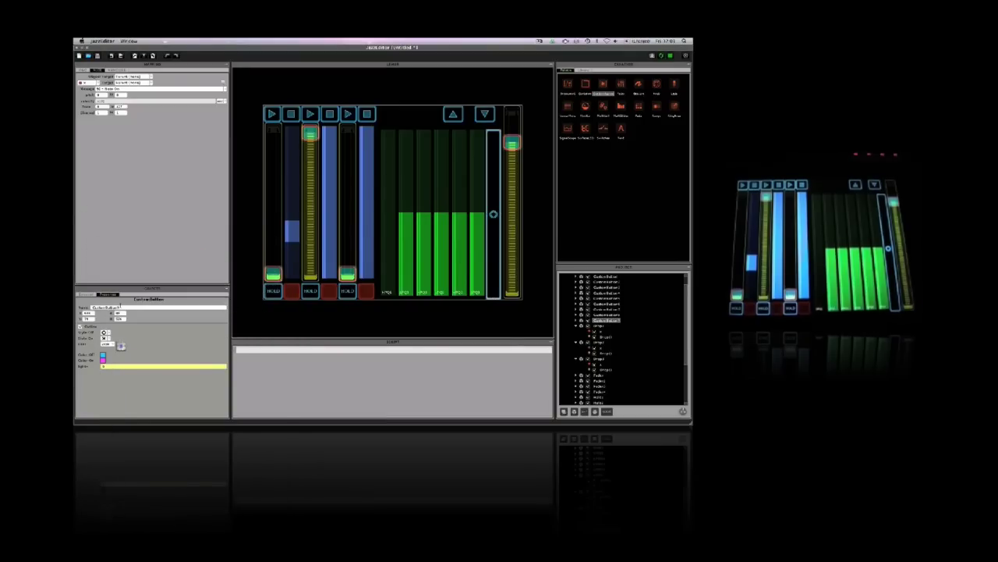
pyautogui.moveTo(121, 306); pyautogui.dragTo(92, 307)
pyautogui.write('S')
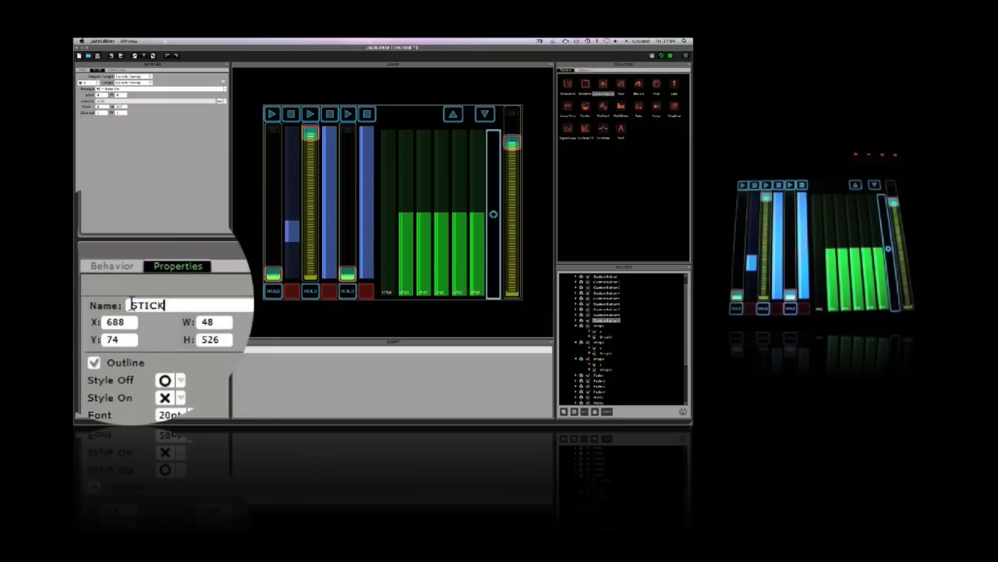
# Change the tall button's name to Stick.
pyautogui.write('TICK')
pyautogui.press('BackSpace')
pyautogui.press('BackSpace')
pyautogui.press('BackSpace')
pyautogui.press('Return')
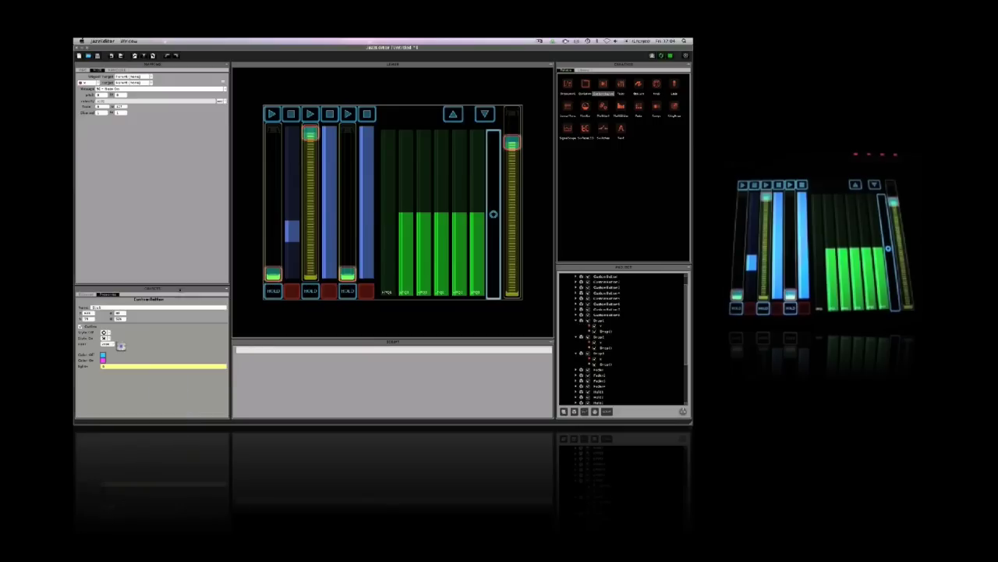
# Begin the first green slider's height expression with its own copied name as HPQ1.x*.
pyautogui.click(392, 233)
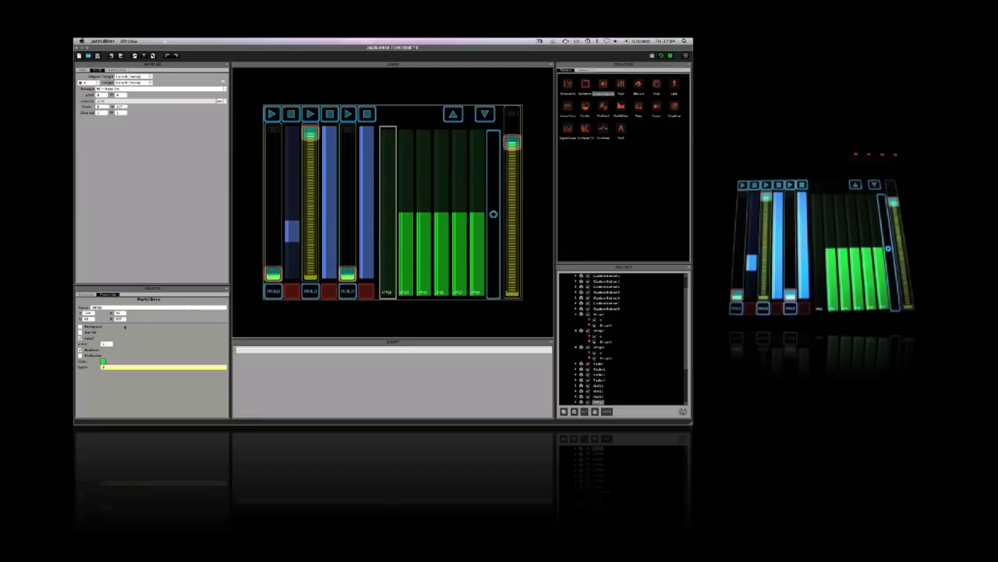
pyautogui.click(98, 293)
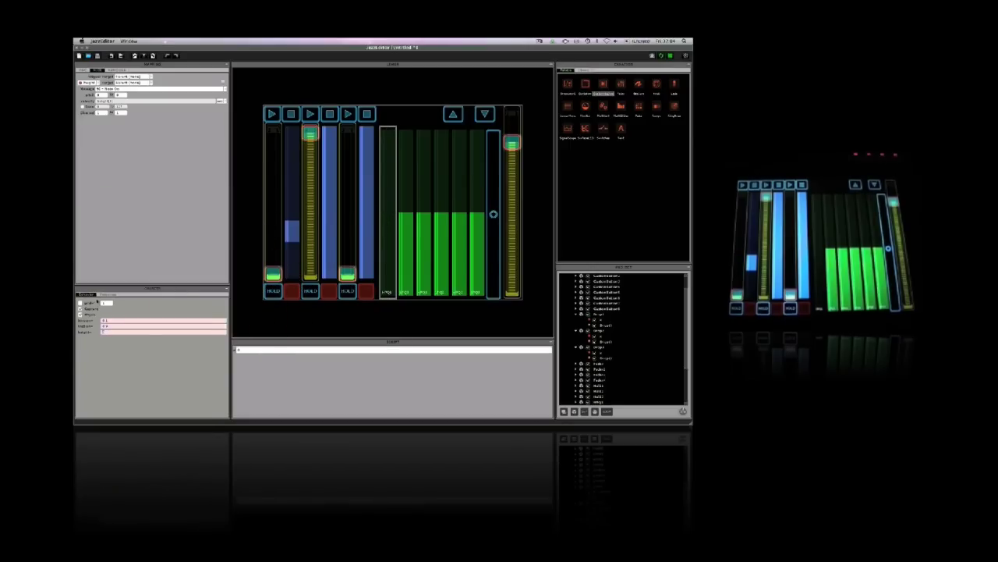
pyautogui.click(108, 294)
pyautogui.moveTo(104, 307); pyautogui.dragTo(92, 307)
pyautogui.hotkey('ctrl', 'c')
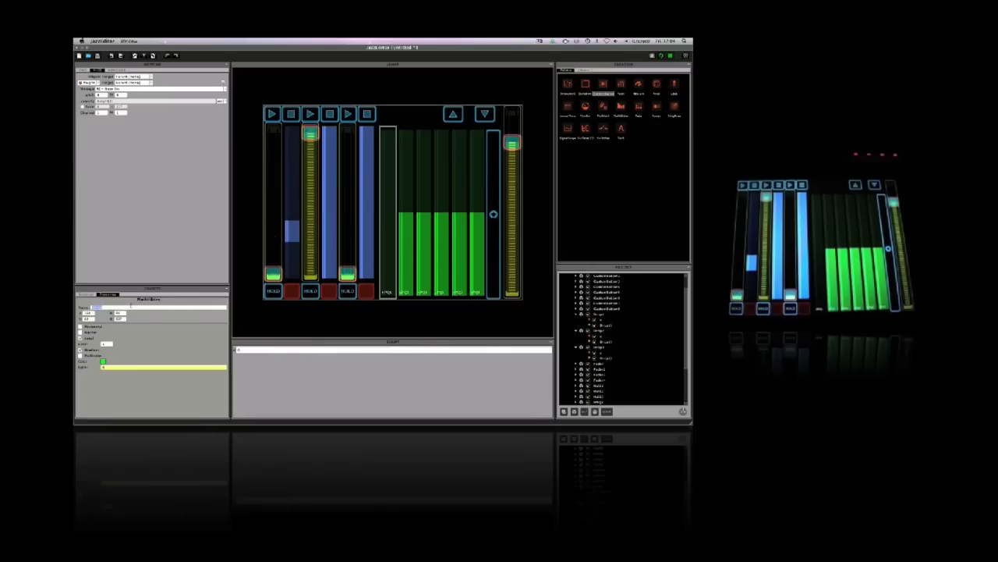
pyautogui.click(86, 294)
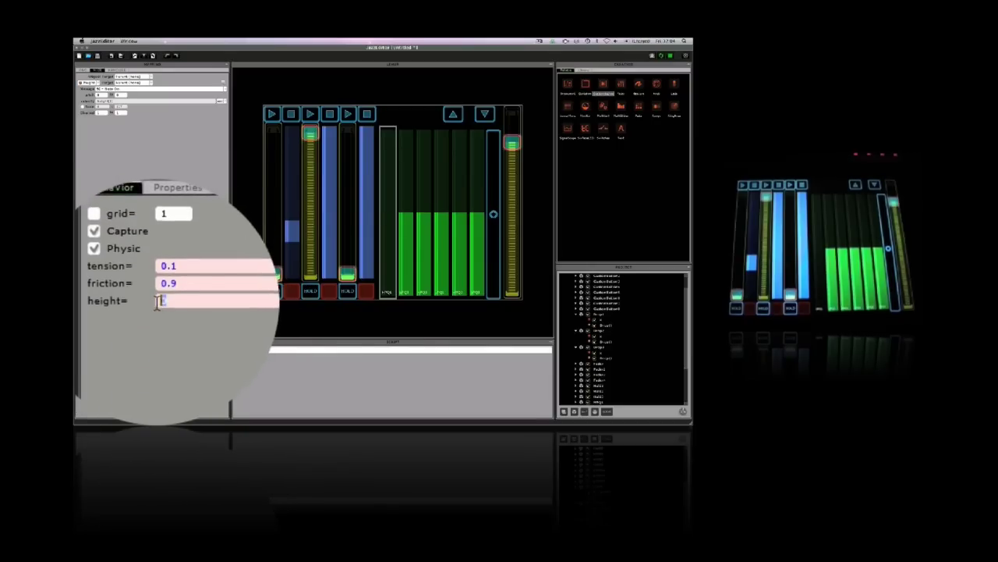
pyautogui.hotkey('ctrl', 'v')
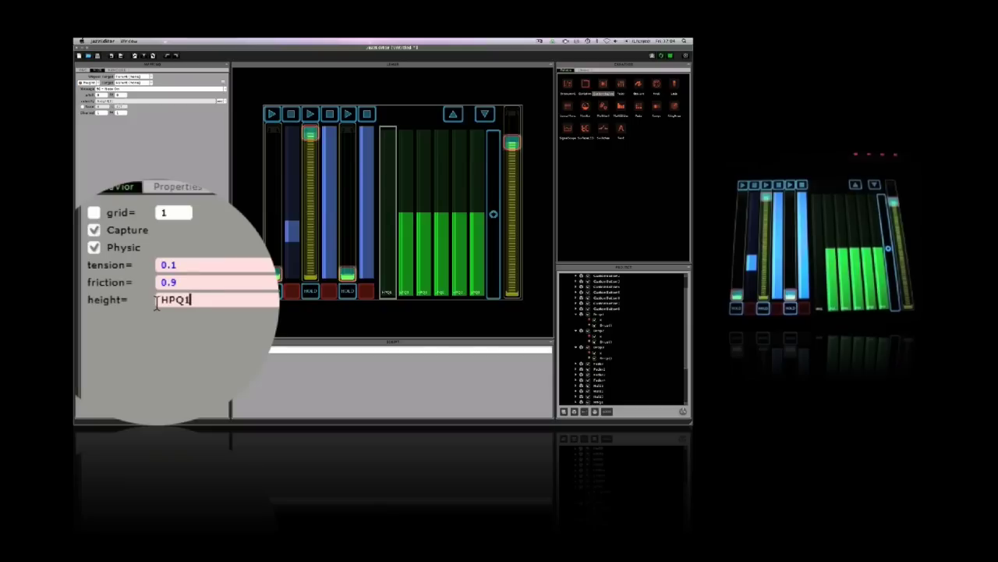
pyautogui.write('.x')
pyautogui.write('*')
# Check the tall button's exact name and complete the first green slider's height expression as HPQ1.x*Stick.x.
pyautogui.click(490, 223)
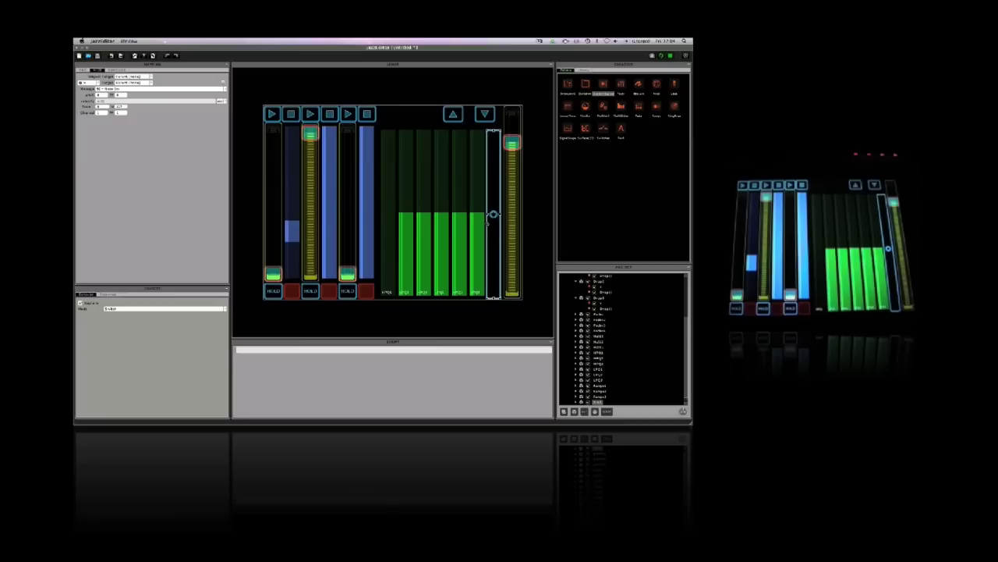
pyautogui.click(107, 294)
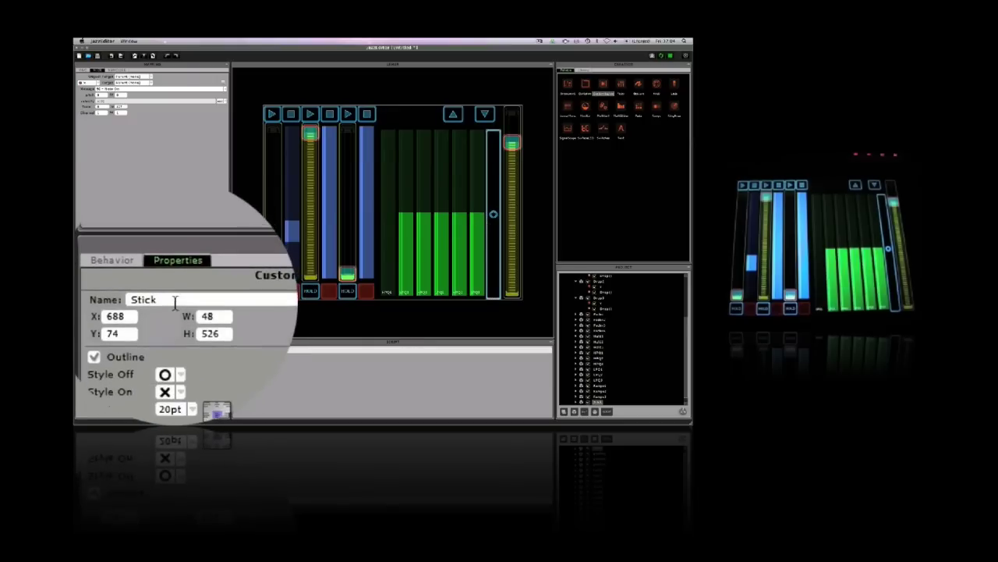
pyautogui.click(392, 265)
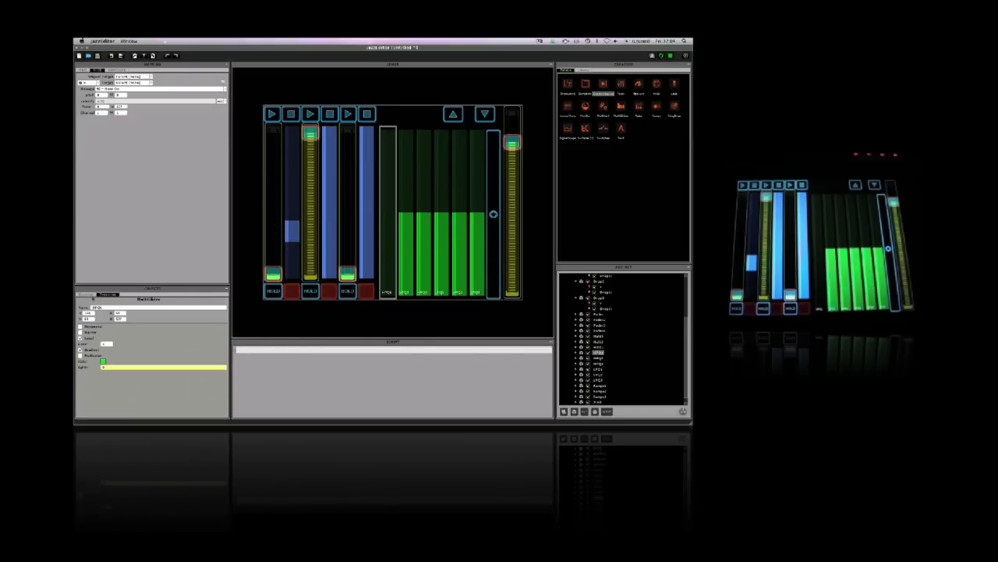
pyautogui.click(86, 294)
pyautogui.click(195, 303)
pyautogui.write('Stick.x')
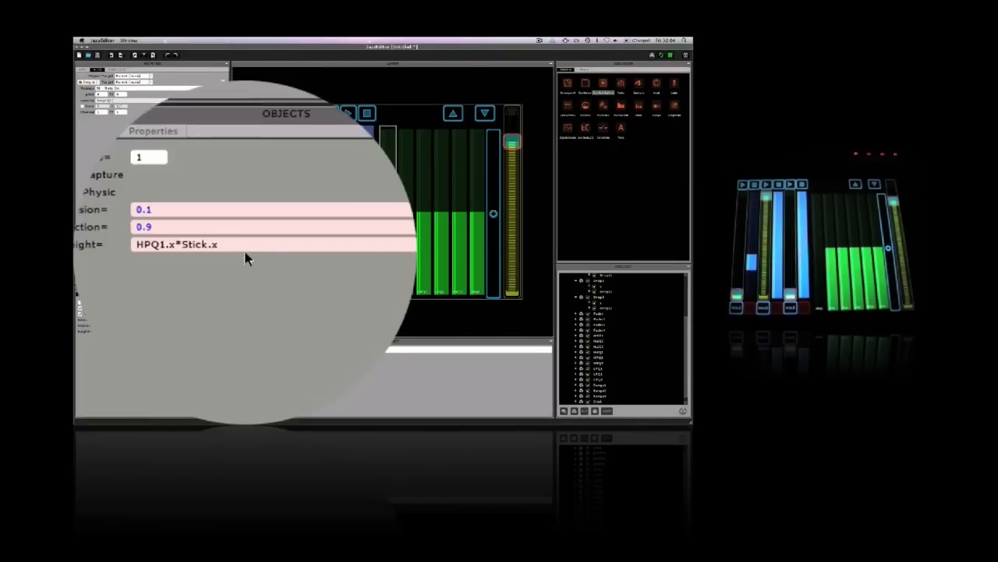
# Reuse the first slider's height expression on the second green slider, changing it to LPQ1.x*Stick.x.
pyautogui.moveTo(136, 332); pyautogui.dragTo(90, 332)
pyautogui.click(406, 240)
pyautogui.write('HPQ1.x*Stick.x')
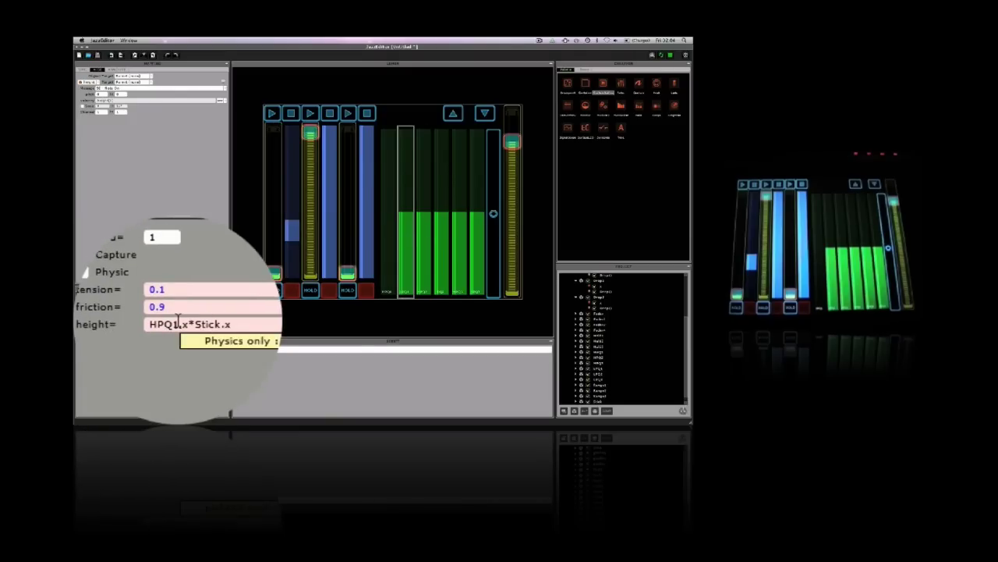
pyautogui.click(178, 322)
pyautogui.press('BackSpace')
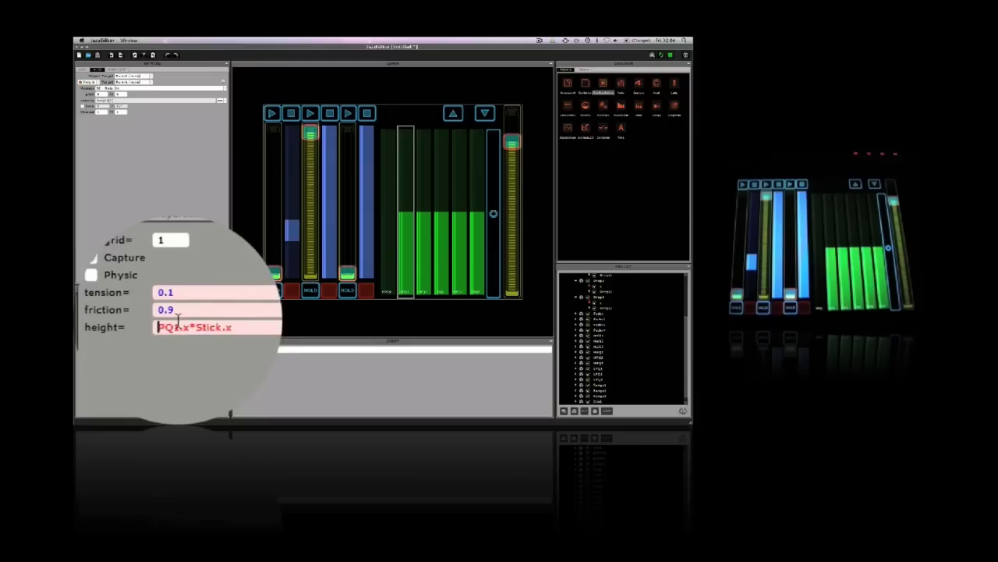
pyautogui.write('L')
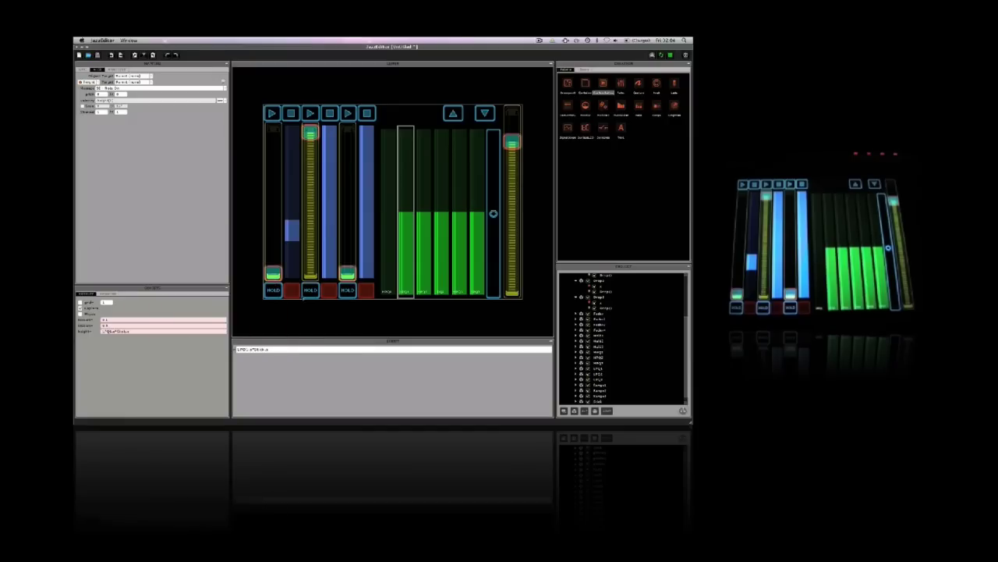
# Set the heights of the third and fourth green sliders to HPQ2.x*Stick.x and LPQ2.x*Stick.x.
pyautogui.click(421, 271)
pyautogui.click(111, 327)
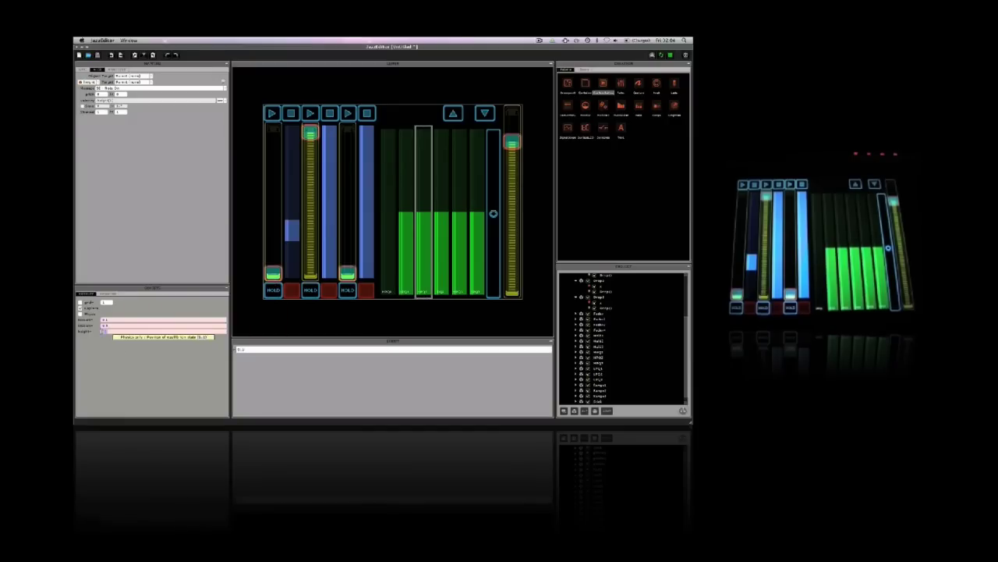
pyautogui.click(111, 332)
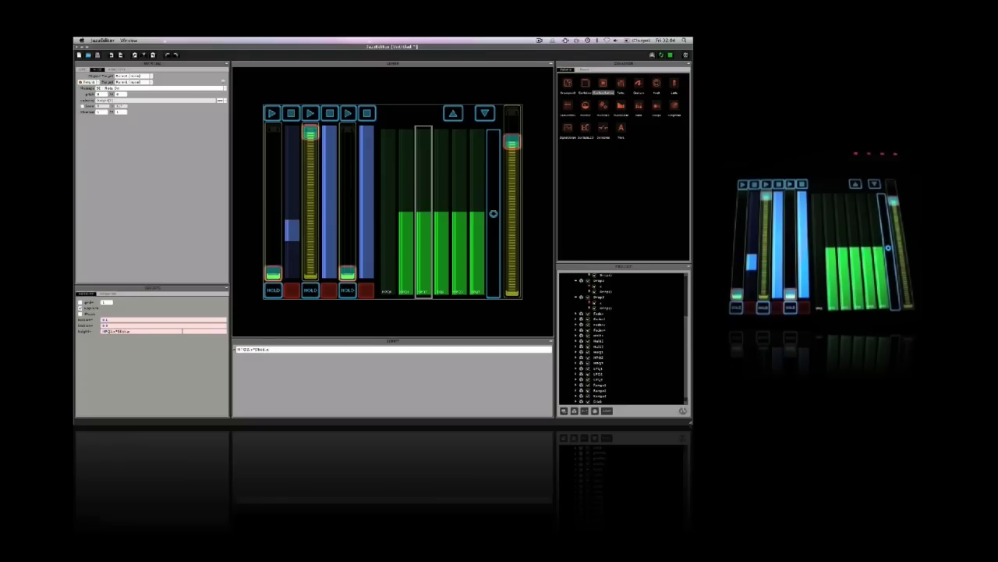
pyautogui.click(440, 271)
pyautogui.click(110, 331)
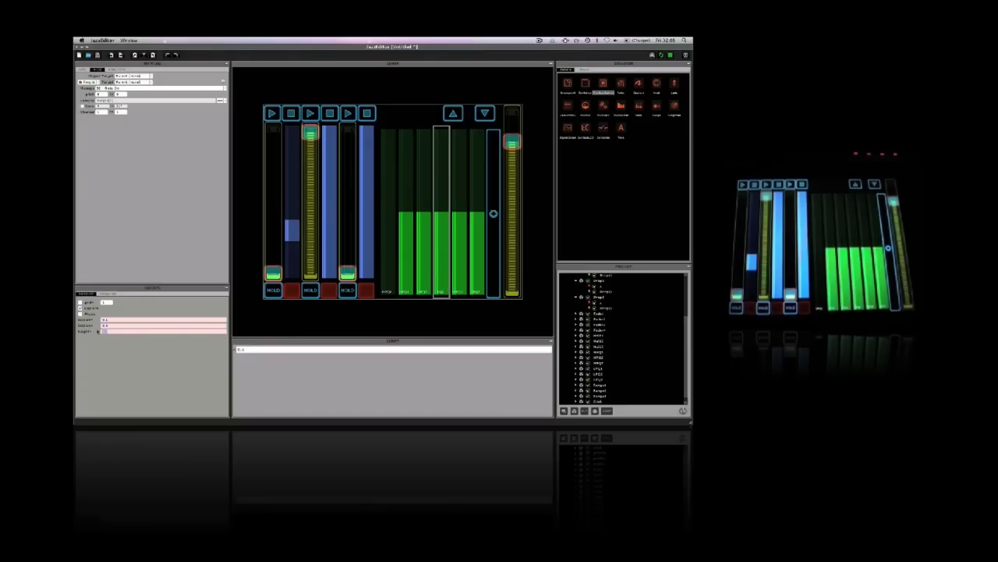
pyautogui.click(104, 331)
pyautogui.press('BackSpace')
# Set the heights of the fifth and sixth green sliders to HPQ3.x*Stick.x and LPQ3.x*Stick.x.
pyautogui.click(459, 242)
pyautogui.moveTo(112, 332); pyautogui.dragTo(99, 329)
pyautogui.press('BackSpace')
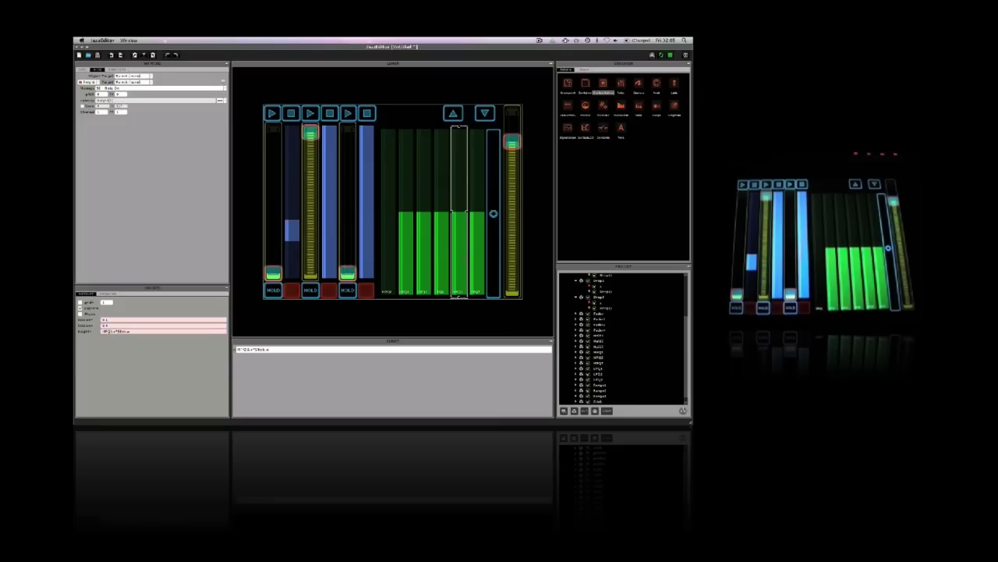
pyautogui.click(472, 211)
pyautogui.moveTo(110, 331); pyautogui.dragTo(102, 332)
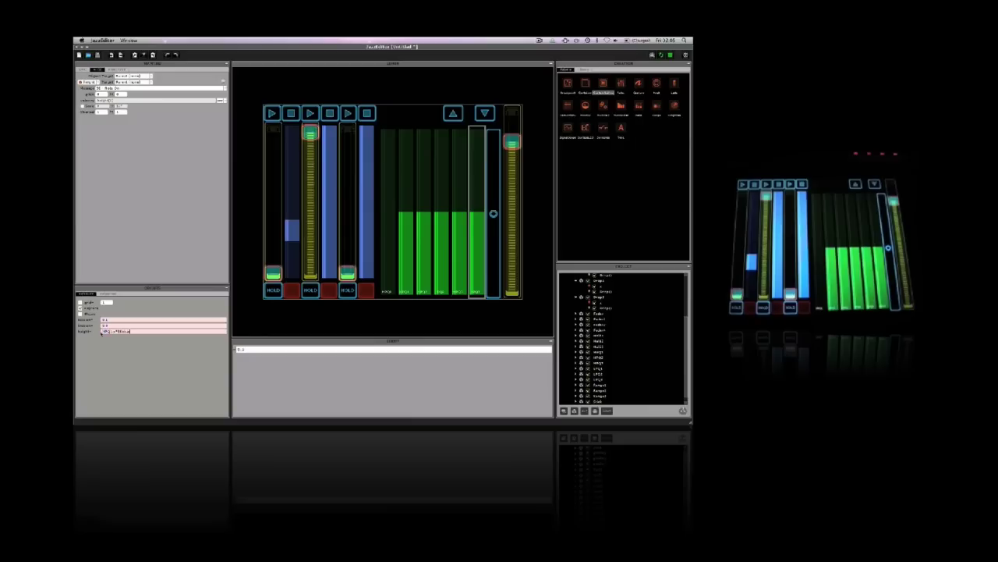
pyautogui.click(111, 331)
# Review the green sliders' height expressions and enable Physic on the second slider.
pyautogui.click(459, 221)
pyautogui.click(443, 221)
pyautogui.click(426, 218)
pyautogui.click(407, 220)
pyautogui.click(390, 223)
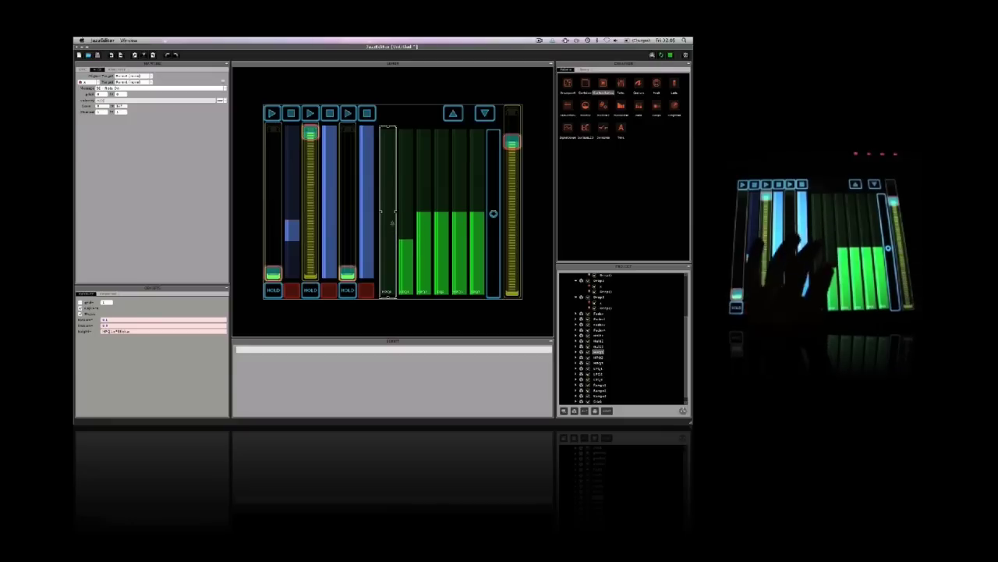
pyautogui.click(405, 224)
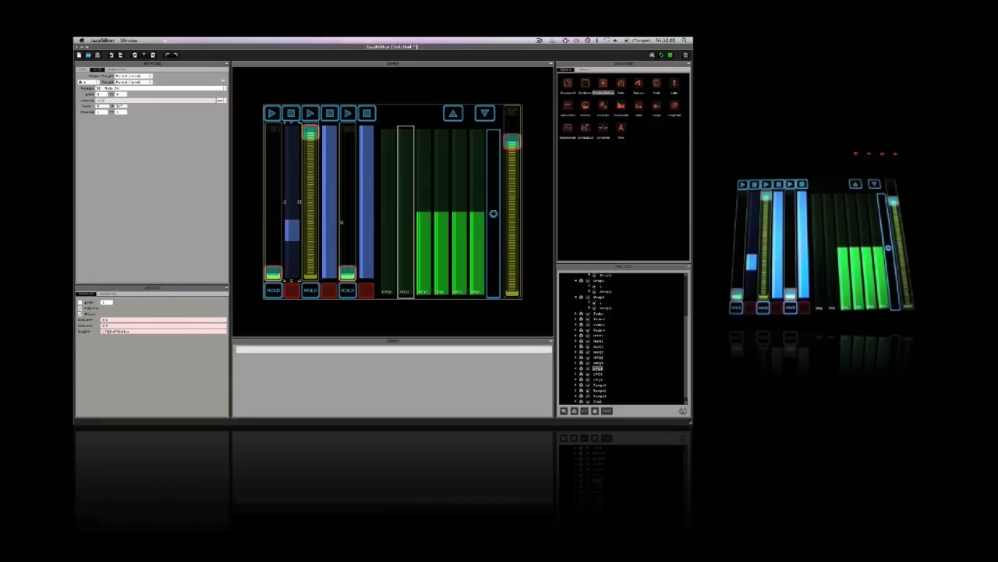
# Enable Physic on the third, fourth, fifth and sixth green sliders.
pyautogui.click(422, 220)
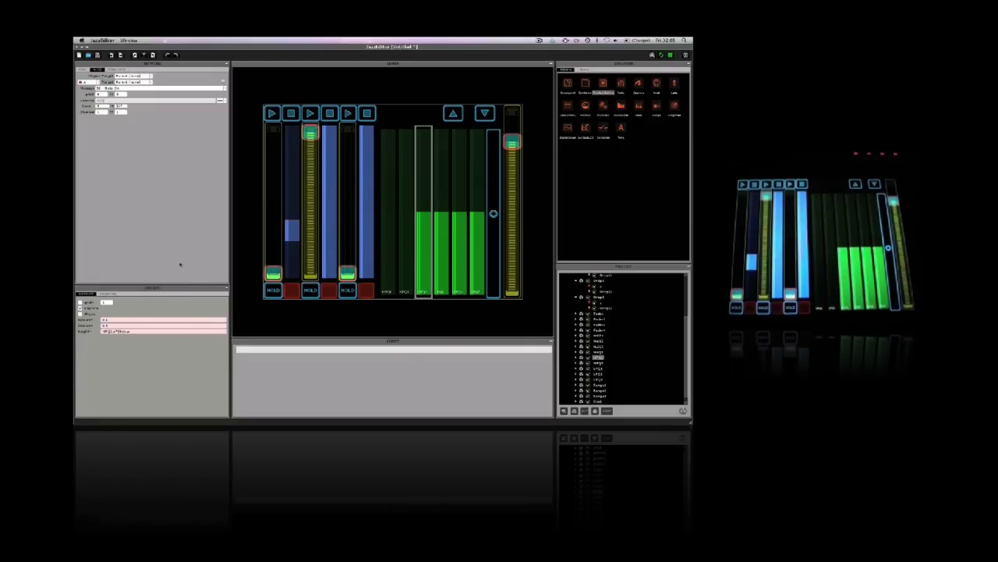
pyautogui.click(79, 314)
pyautogui.click(437, 191)
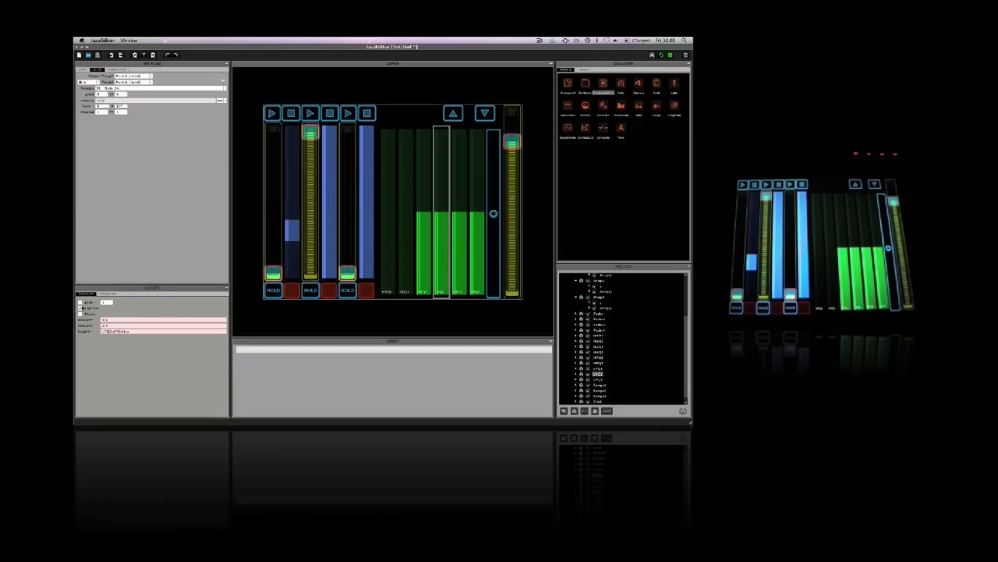
pyautogui.click(79, 313)
pyautogui.click(453, 234)
pyautogui.click(476, 210)
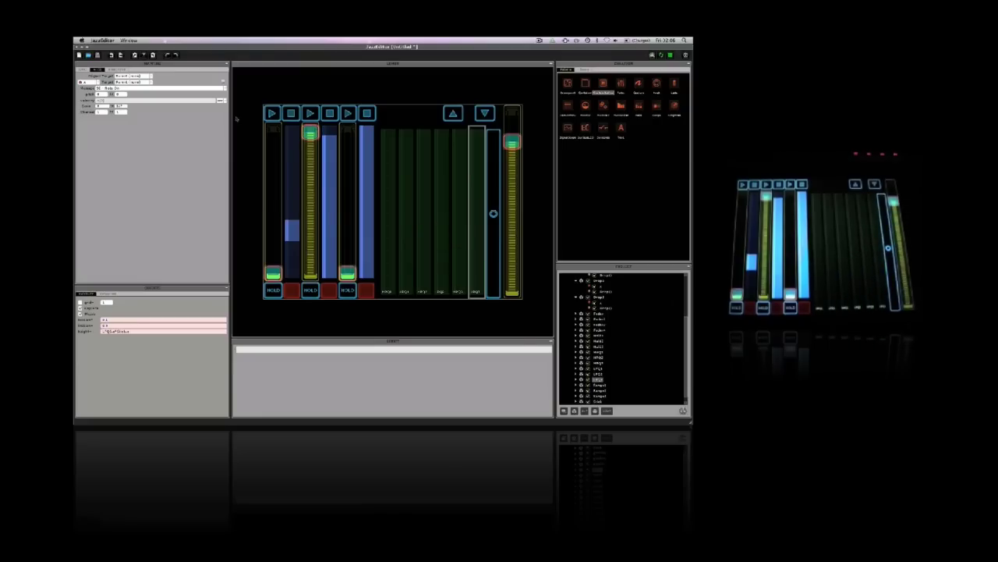
# Assign separate MIDI Control Change messages to the x values of the first three green sliders.
pyautogui.click(383, 165)
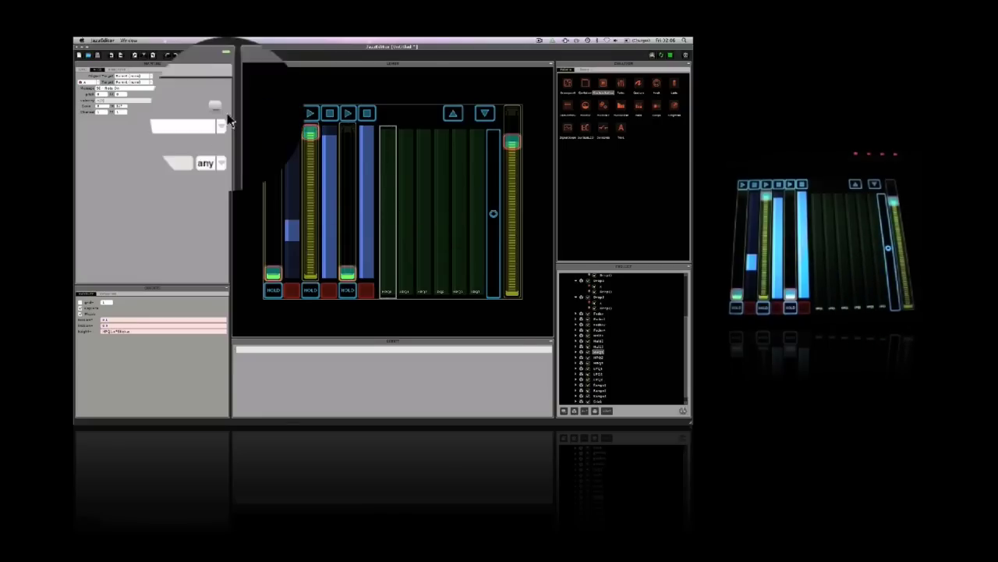
pyautogui.click(409, 145)
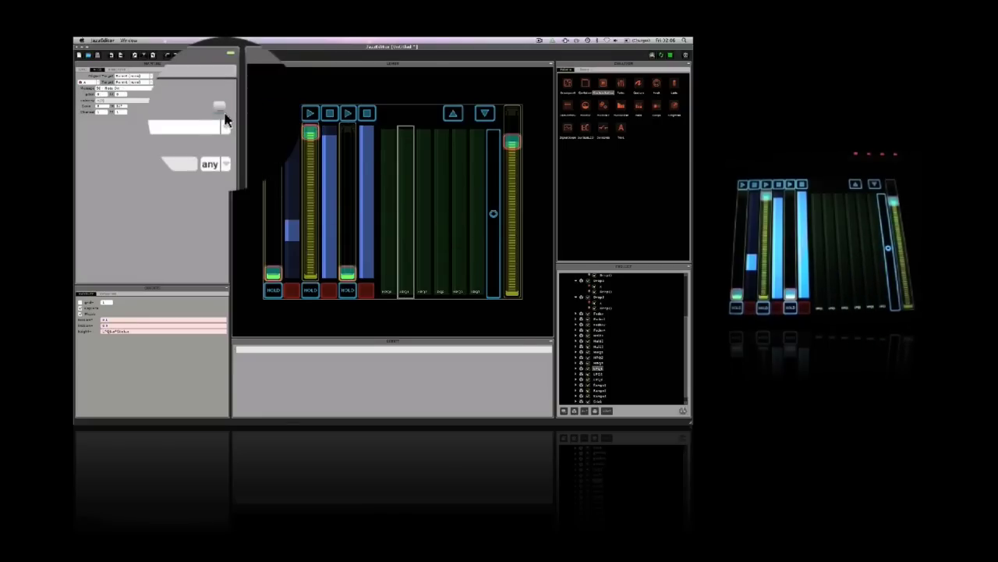
pyautogui.click(223, 81)
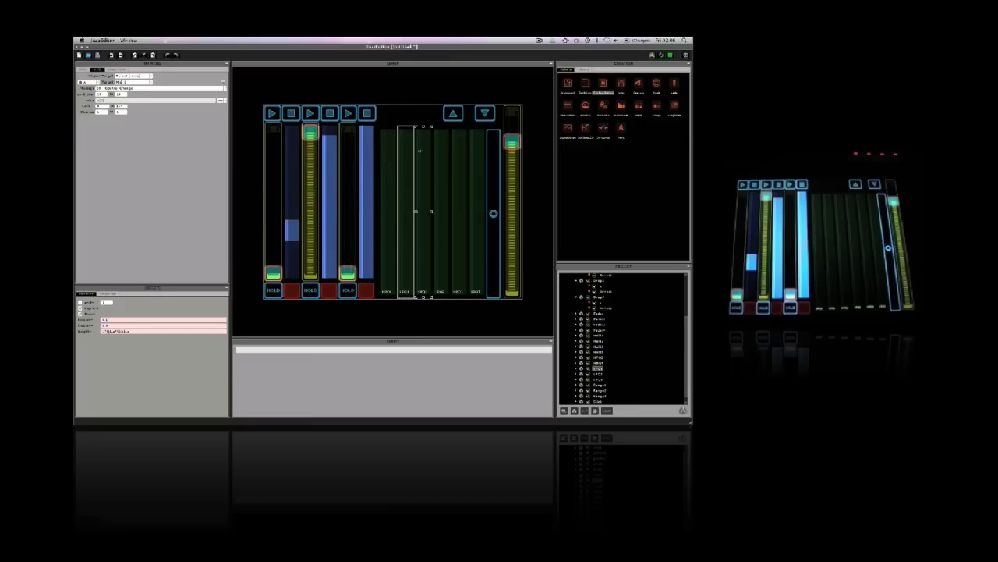
pyautogui.click(420, 151)
pyautogui.click(223, 82)
# Assign separate MIDI Control Change messages to the x values of the fourth, fifth and sixth green sliders.
pyautogui.click(435, 148)
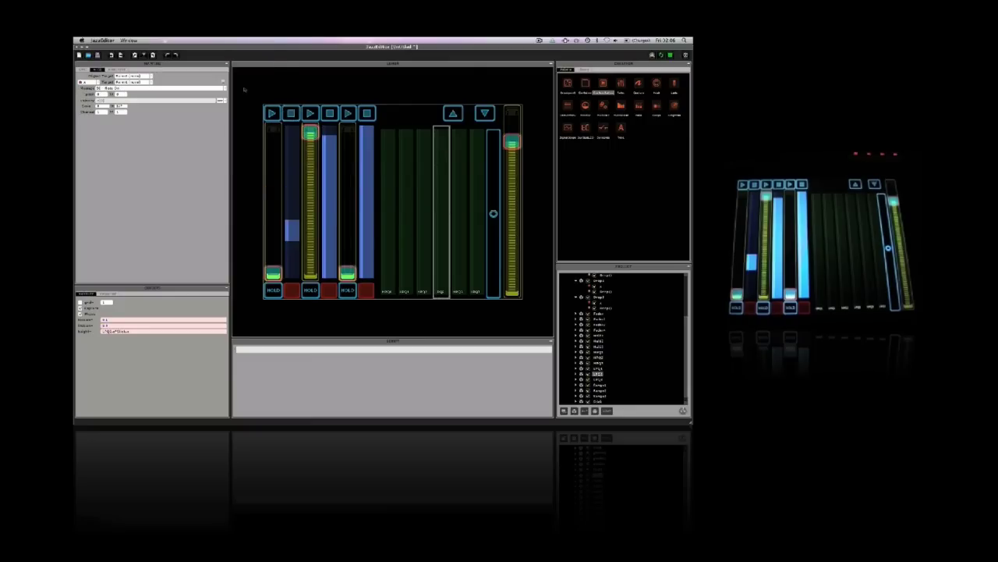
pyautogui.click(456, 155)
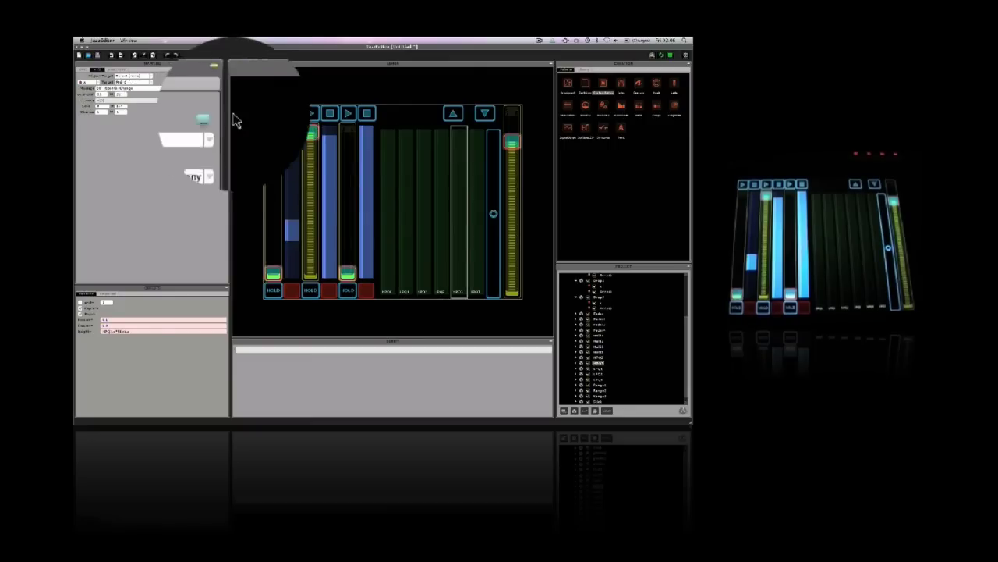
pyautogui.click(476, 210)
pyautogui.click(223, 112)
pyautogui.click(393, 156)
# Switch to Ableton Live and MIDI-map the Q of filters 1 and 4 in the first track's EQ Eight to the first two green sliders.
pyautogui.press('super+Tab')
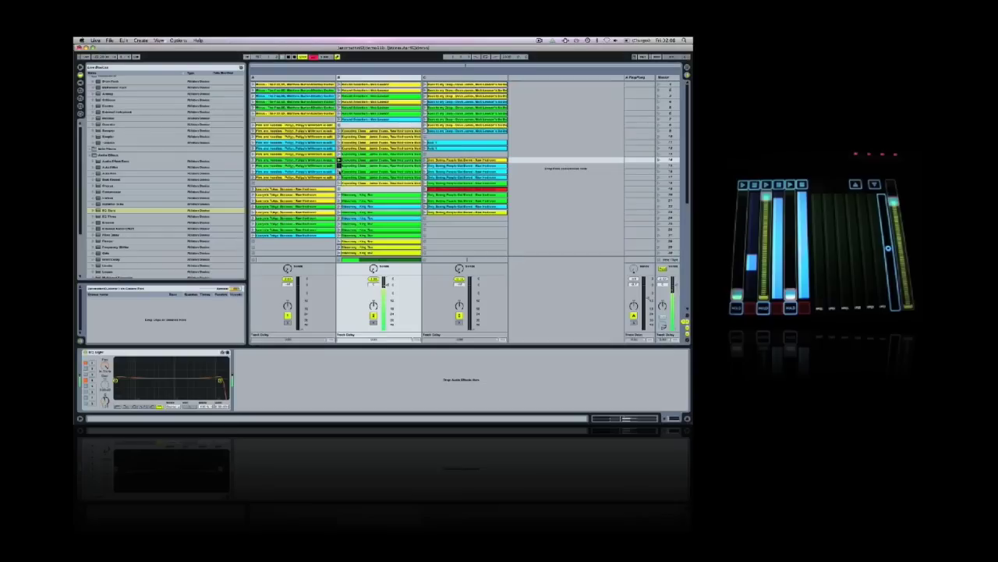
pyautogui.click(292, 81)
pyautogui.press('super+m')
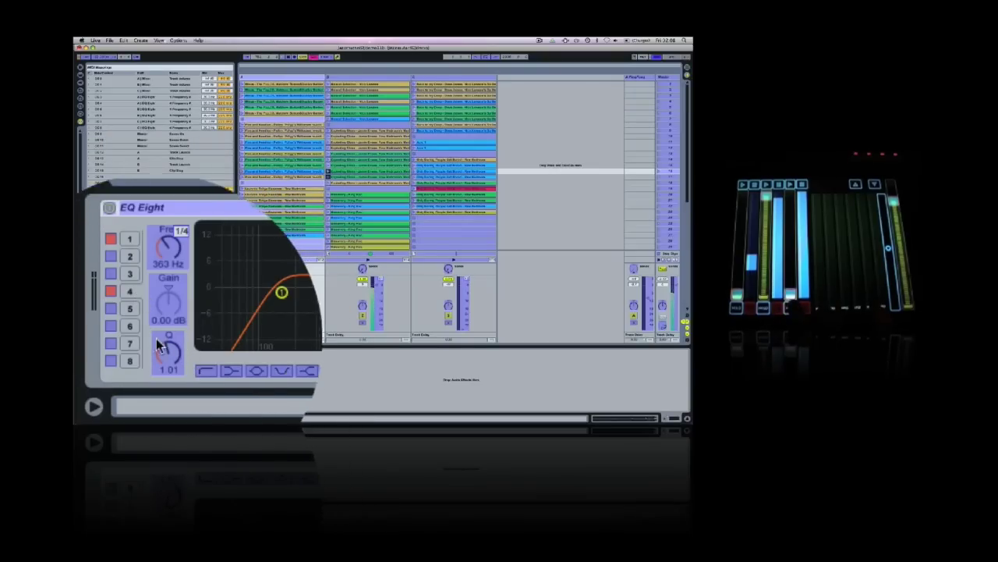
pyautogui.click(163, 360)
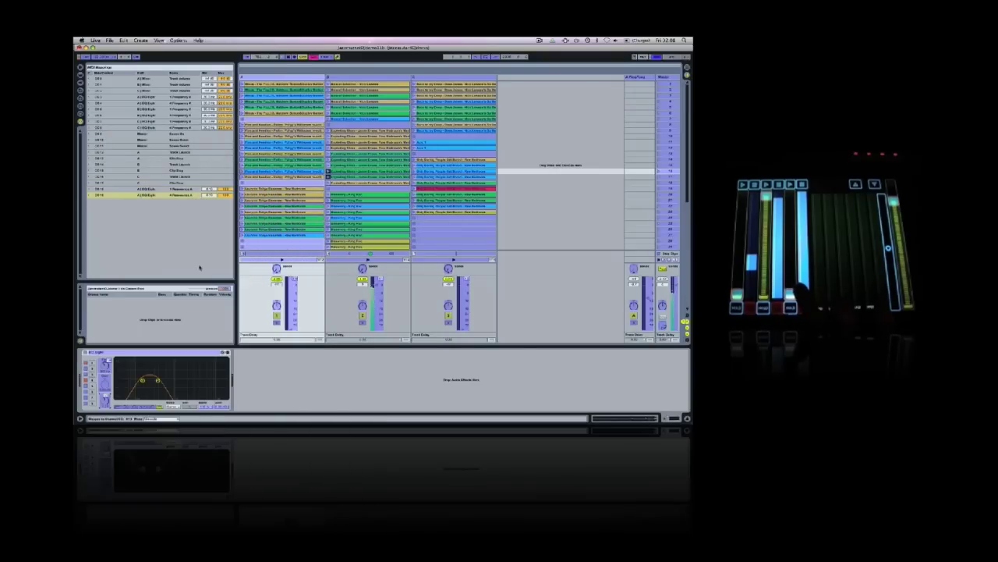
# Map the Q of filters 1 and 4 in the second track's EQ Eight to channel 1 controllers 20 and 21.
pyautogui.click(350, 77)
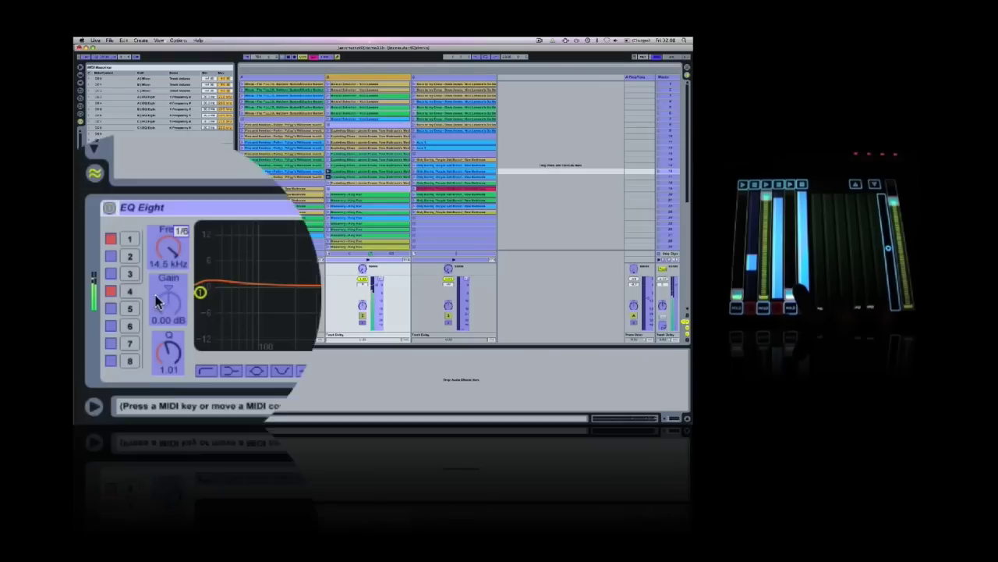
pyautogui.click(167, 358)
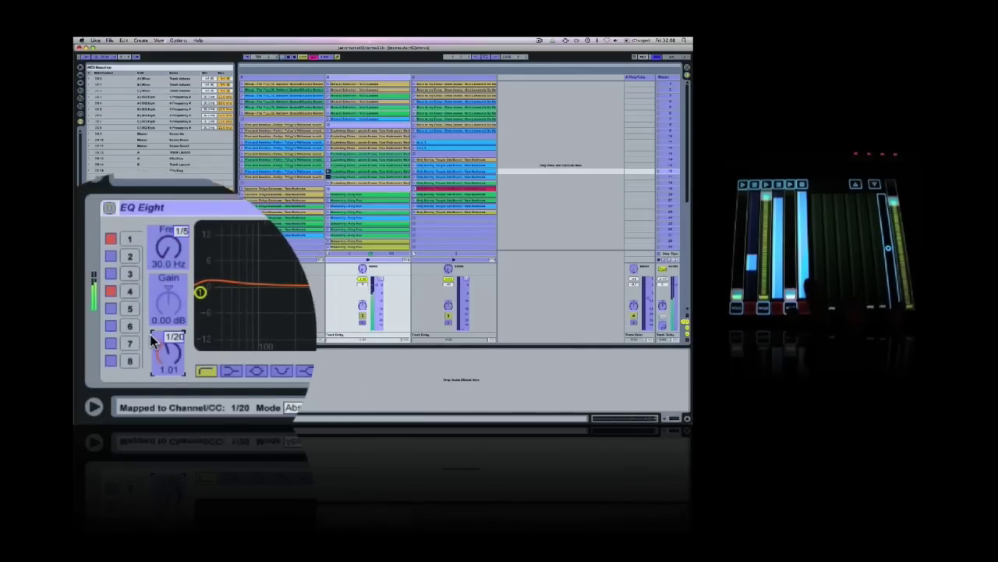
pyautogui.click(132, 289)
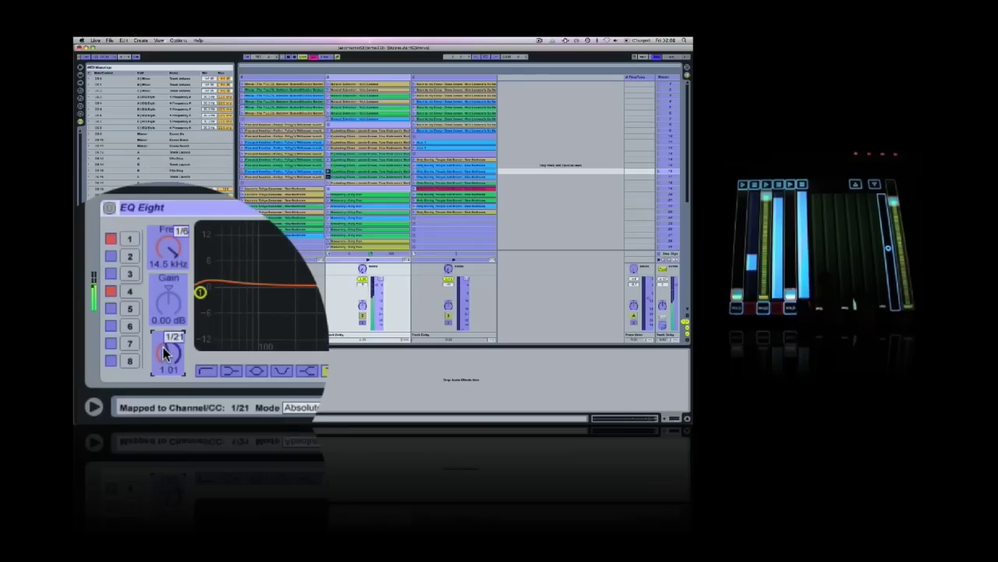
# MIDI-map the Q of filters 1 and 4 in the third track's EQ Eight to the last two green sliders.
pyautogui.click(424, 80)
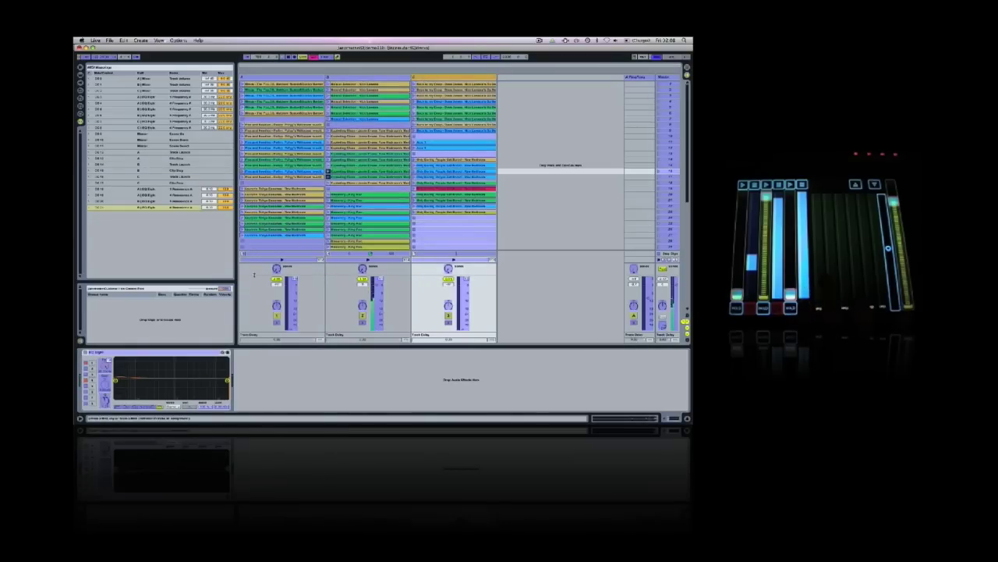
pyautogui.click(92, 363)
pyautogui.click(106, 400)
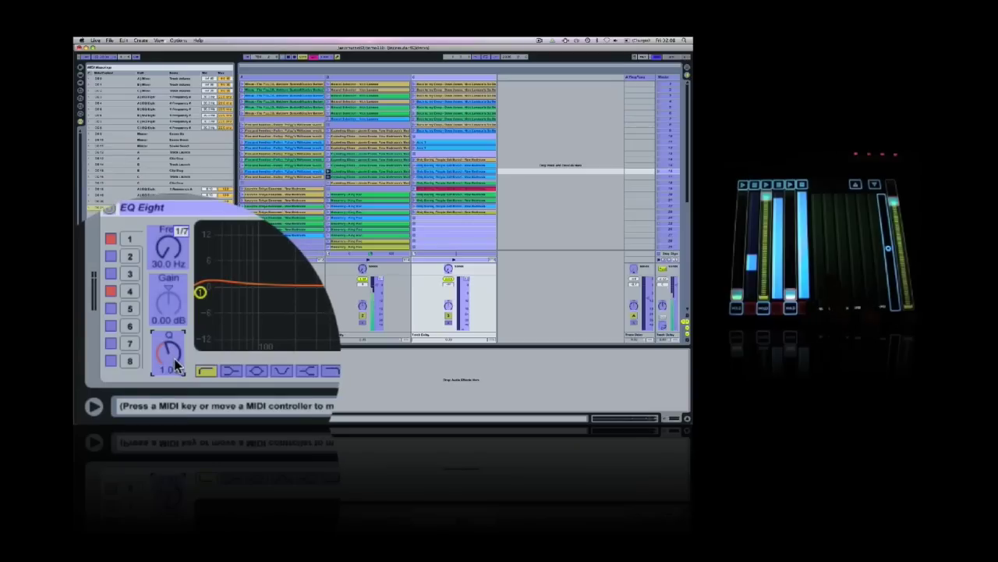
pyautogui.click(131, 293)
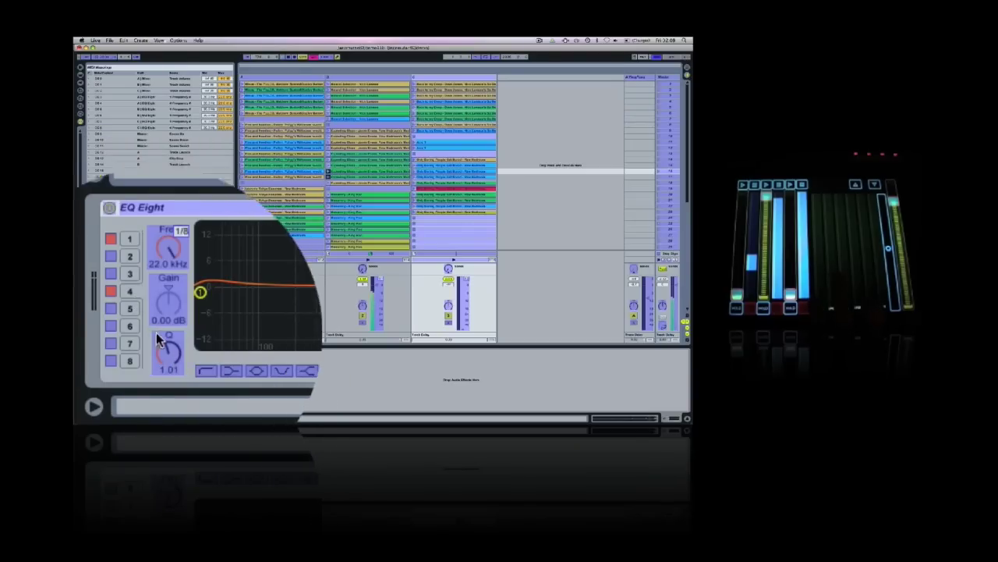
pyautogui.click(162, 351)
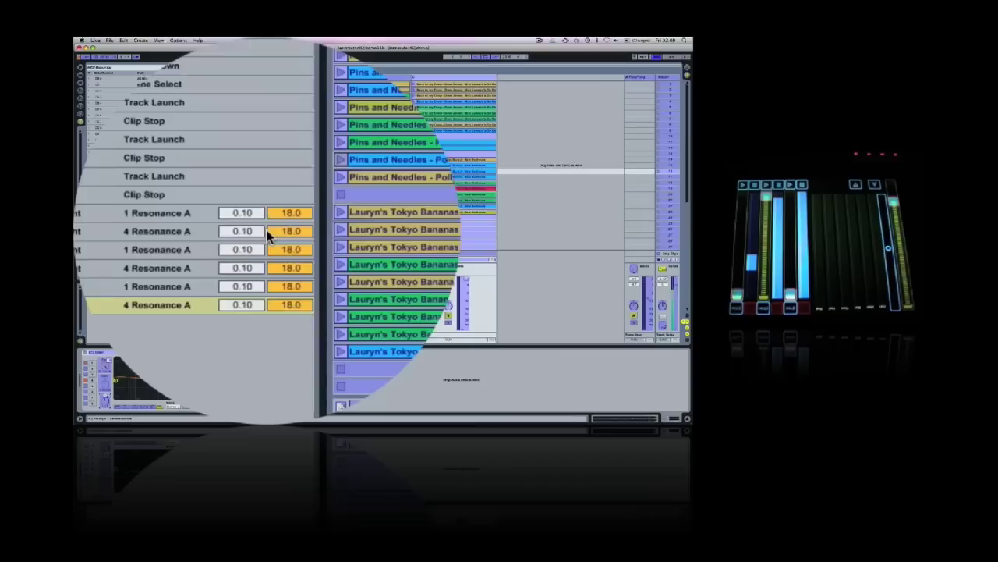
# Set the minimum of the first pair of 1 Resonance A and 4 Resonance A mappings to 1.01.
pyautogui.click(212, 219)
pyautogui.write('1.01')
pyautogui.press('Return')
pyautogui.click(267, 235)
pyautogui.write('1.01')
pyautogui.press('Return')
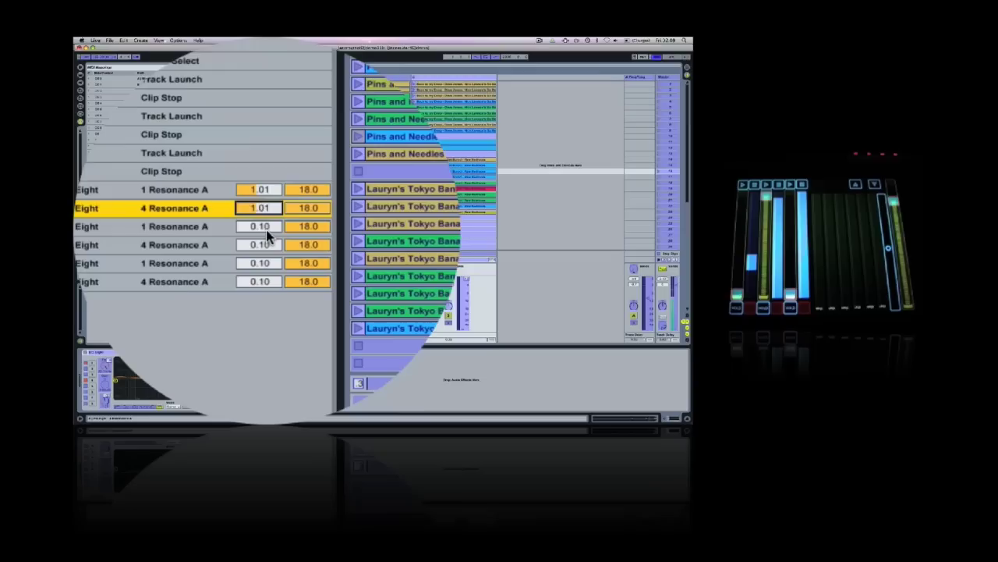
# Set the minimum of the second pair of 1 Resonance A and 4 Resonance A mappings to 1.01.
pyautogui.click(266, 231)
pyautogui.write('1.01')
pyautogui.press('Return')
pyautogui.click(266, 229)
pyautogui.write('1.01')
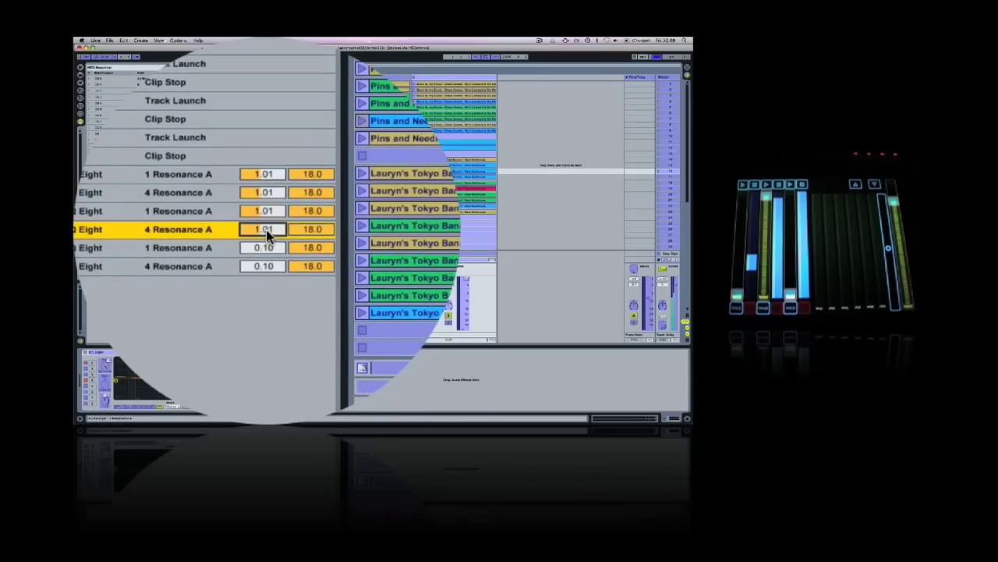
pyautogui.press('Return')
# Set the minimum of the third pair of 1 Resonance A and 4 Resonance A mappings to 1.01.
pyautogui.click(266, 229)
pyautogui.write('1.01')
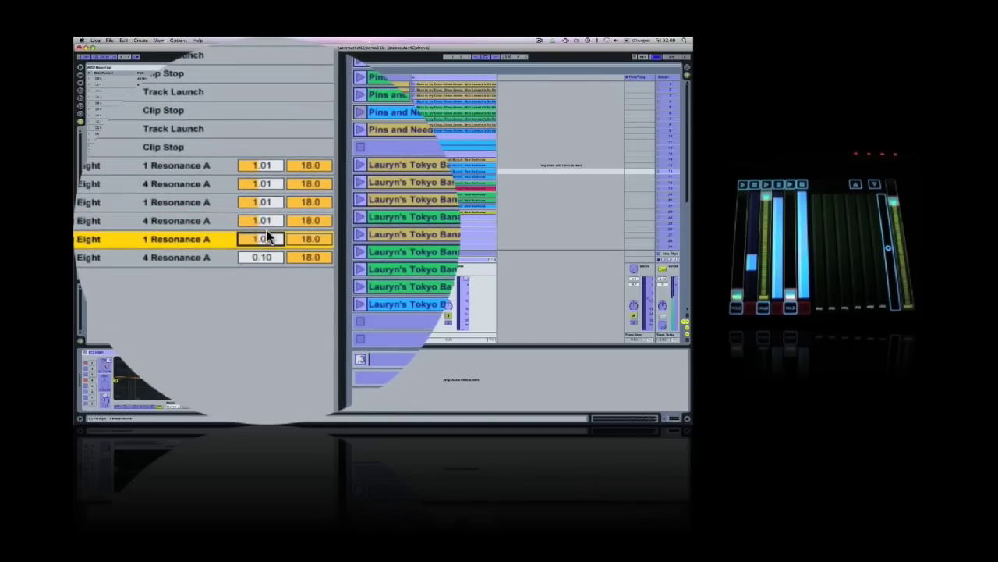
pyautogui.press('Return')
pyautogui.click(266, 234)
pyautogui.write('1.0')
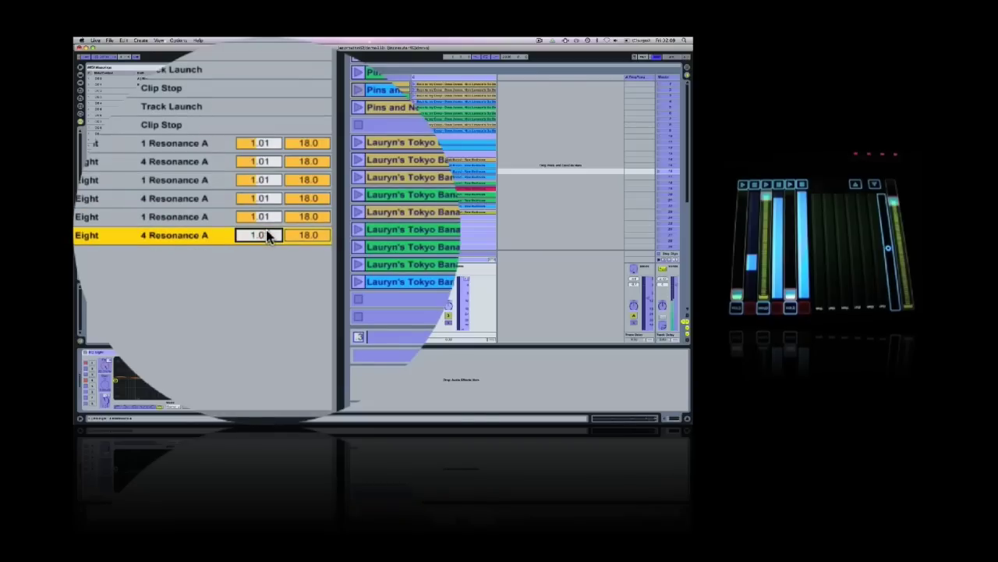
pyautogui.write('1')
pyautogui.press('Return')
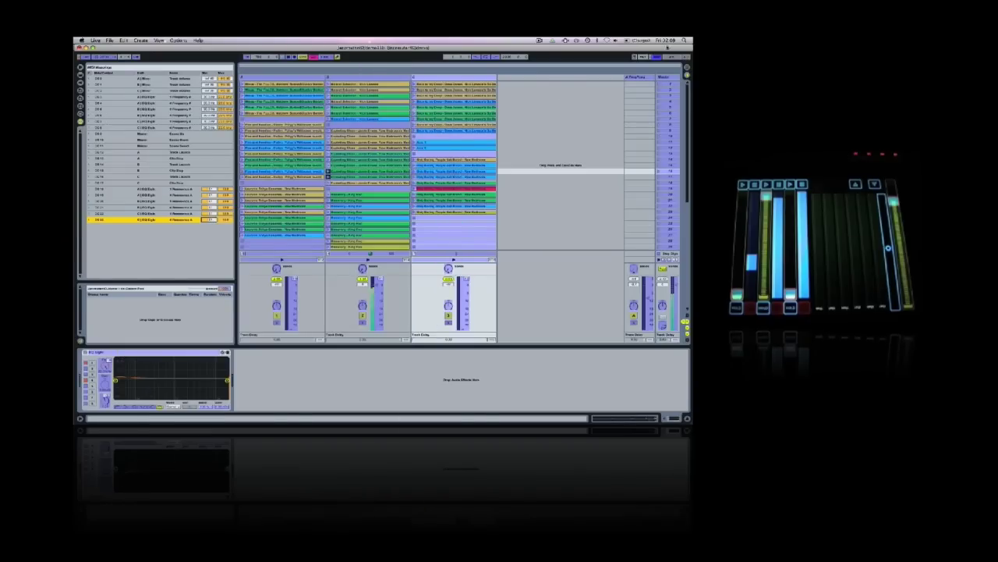
# Leave MIDI map mode and select the second track to display its EQ Eight.
pyautogui.click(658, 56)
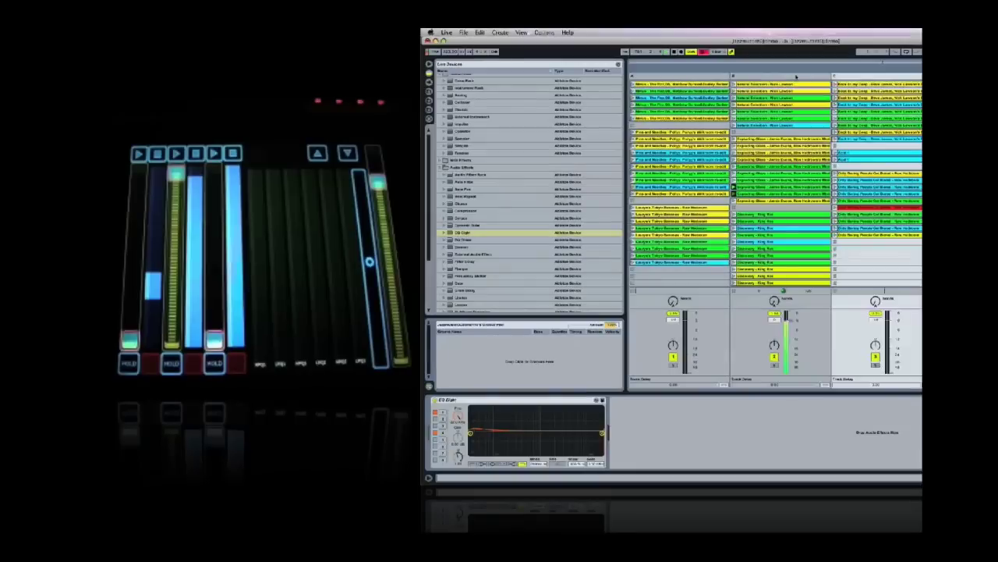
pyautogui.click(381, 77)
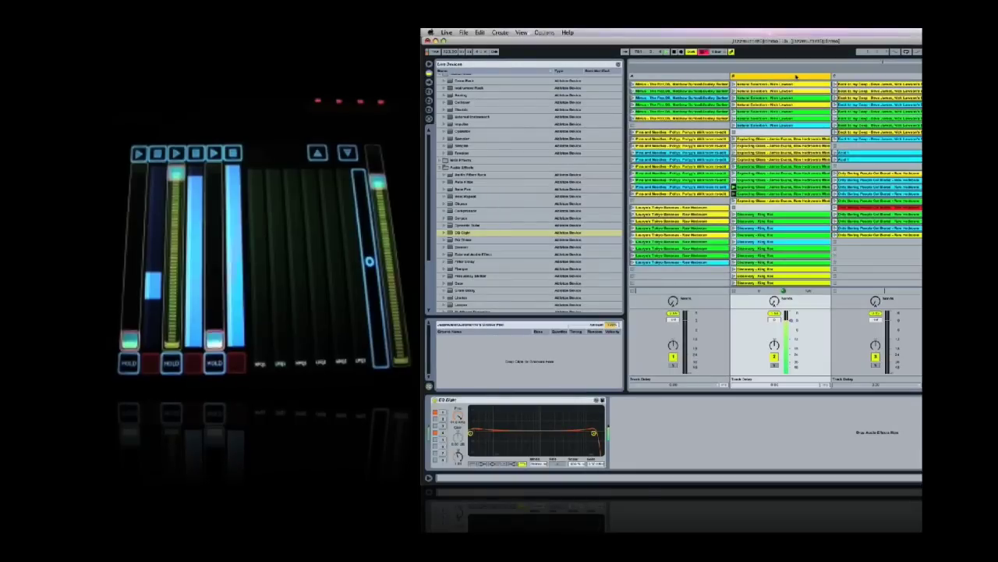